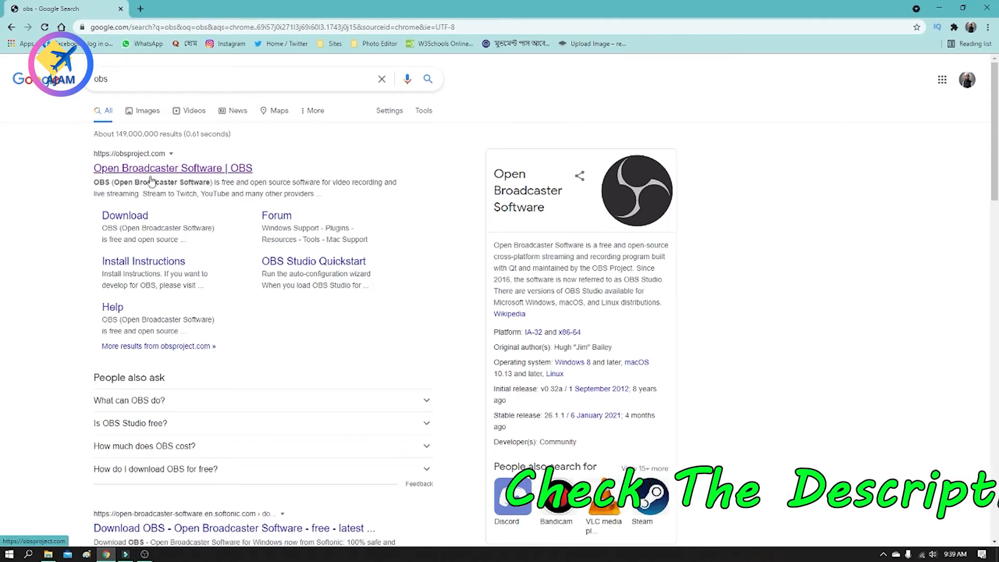
# Open the official Open Broadcaster Software search result in a new tab and switch to it
pyautogui.rightClick(151, 171)
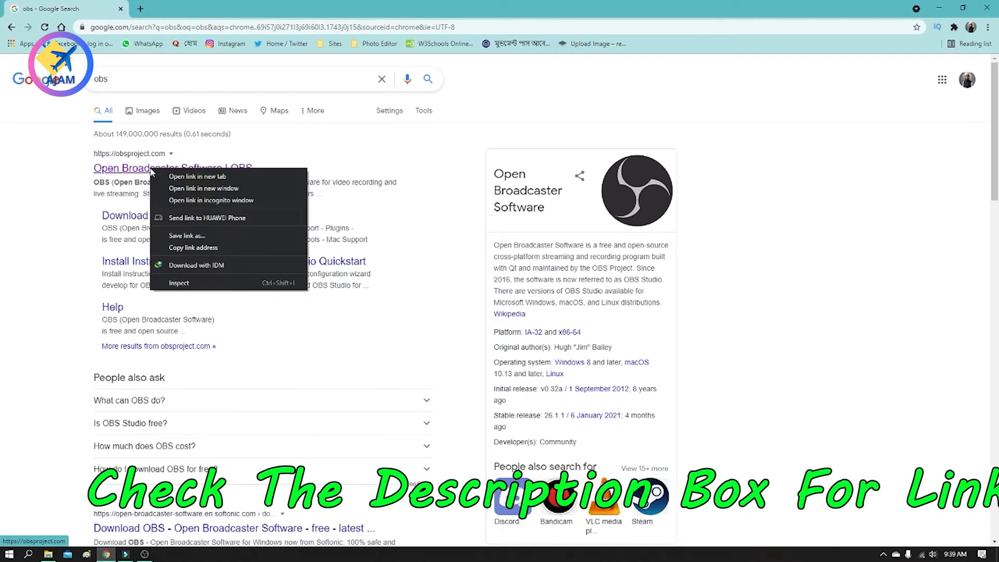
pyautogui.click(177, 179)
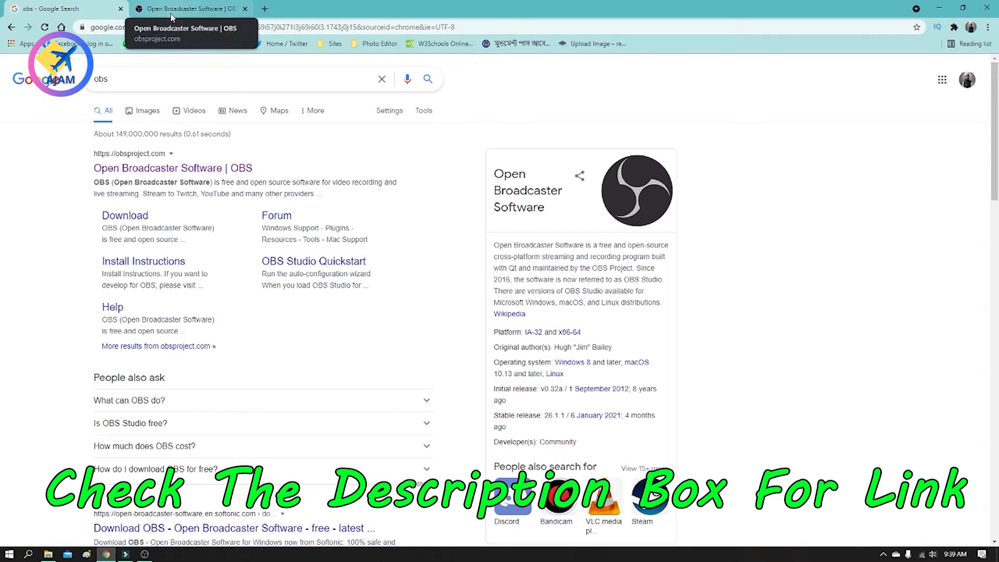
pyautogui.click(171, 16)
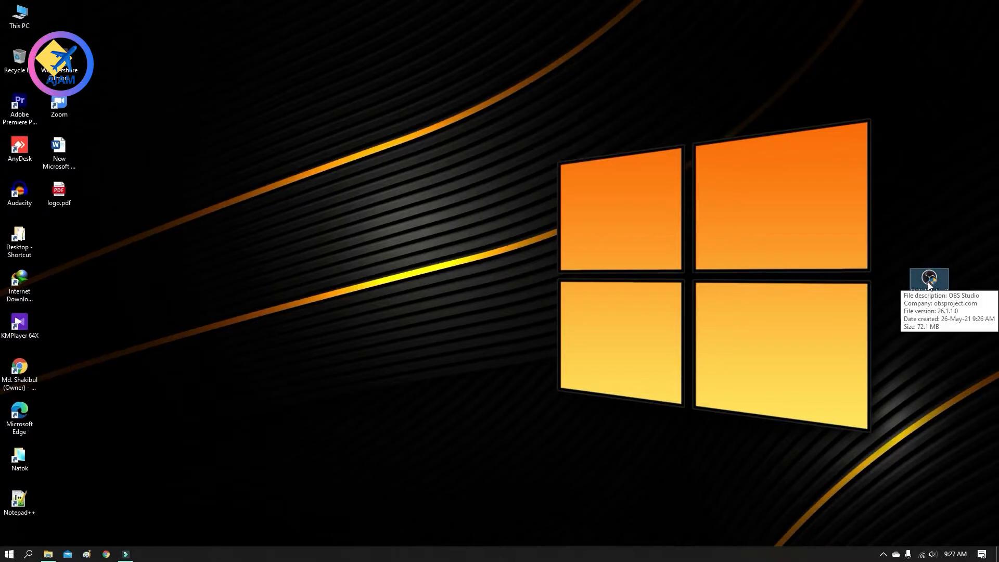
# Install OBS Studio 26.1.1 from the downloaded setup file, launch it, and cancel the Auto-Configuration Wizard
pyautogui.doubleClick(931, 286)
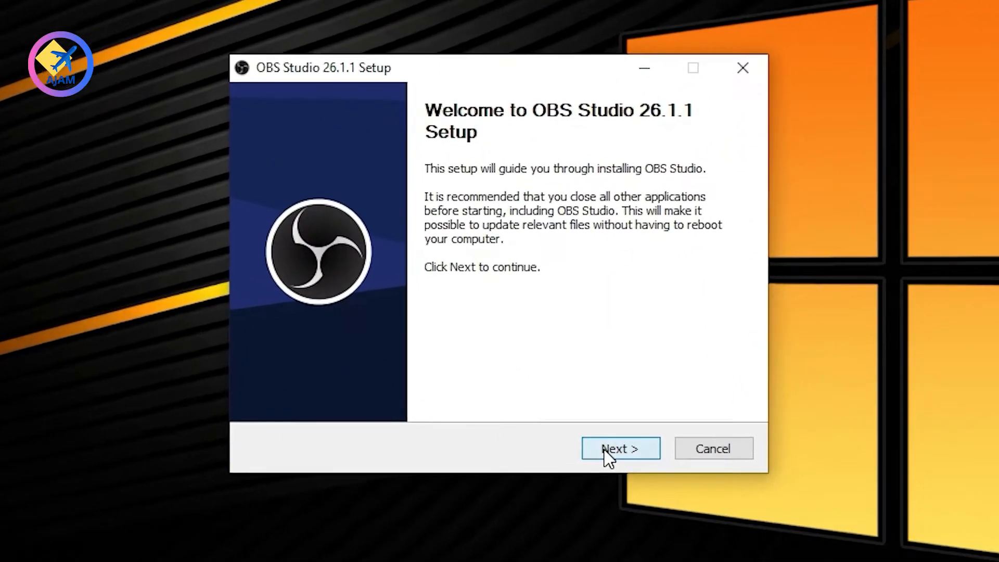
pyautogui.click(557, 363)
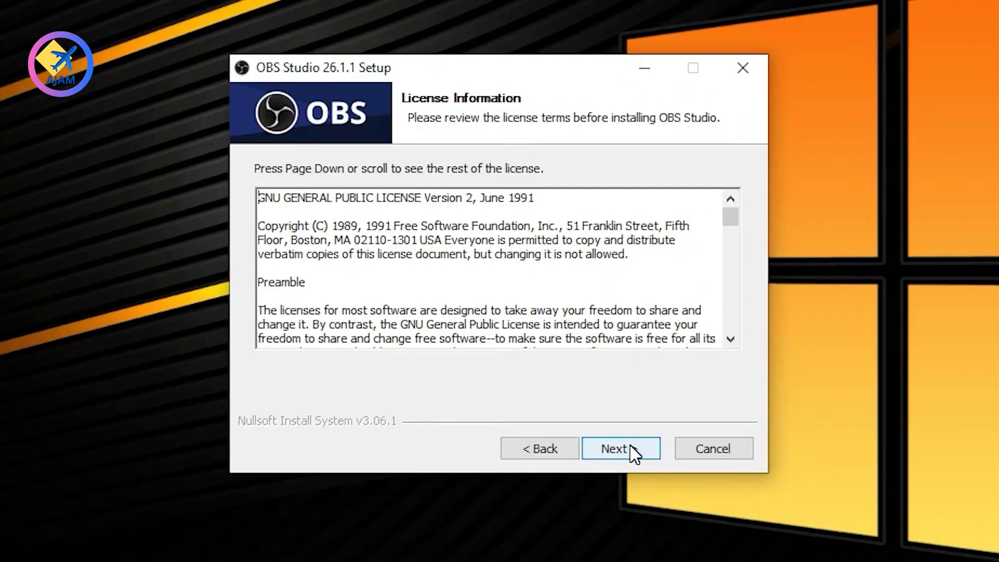
pyautogui.scroll(-20, 604, 317)
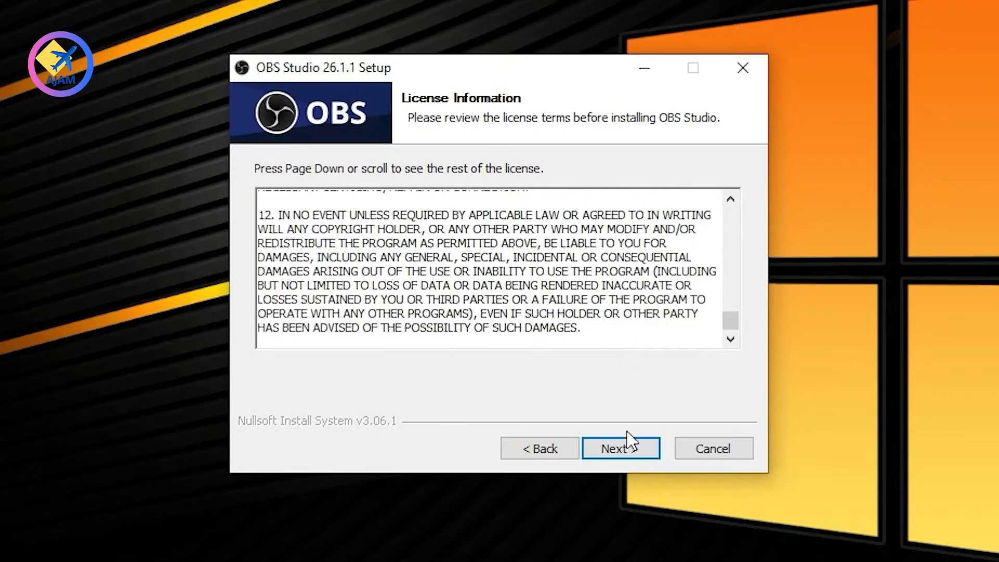
pyautogui.click(628, 445)
pyautogui.click(638, 450)
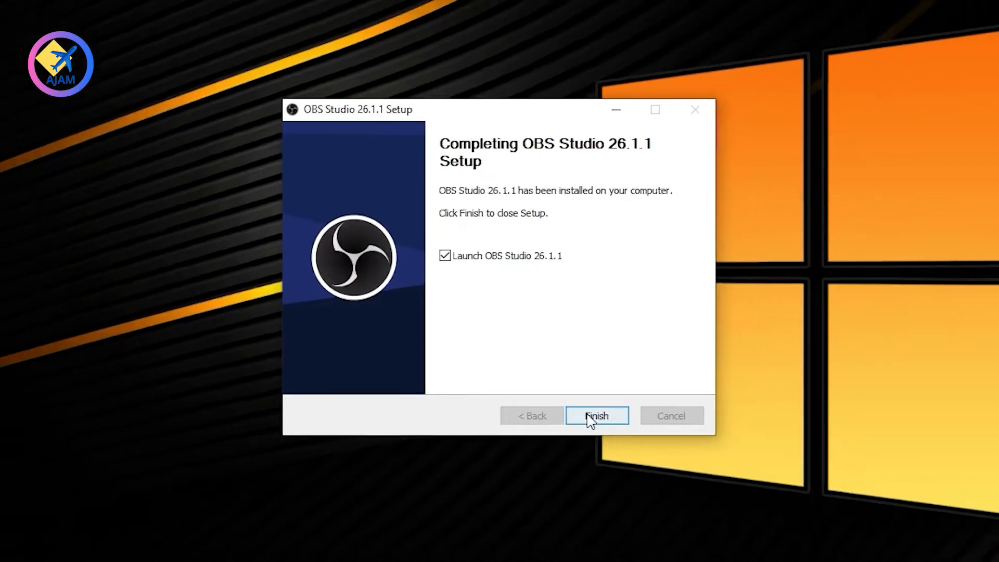
pyautogui.click(640, 446)
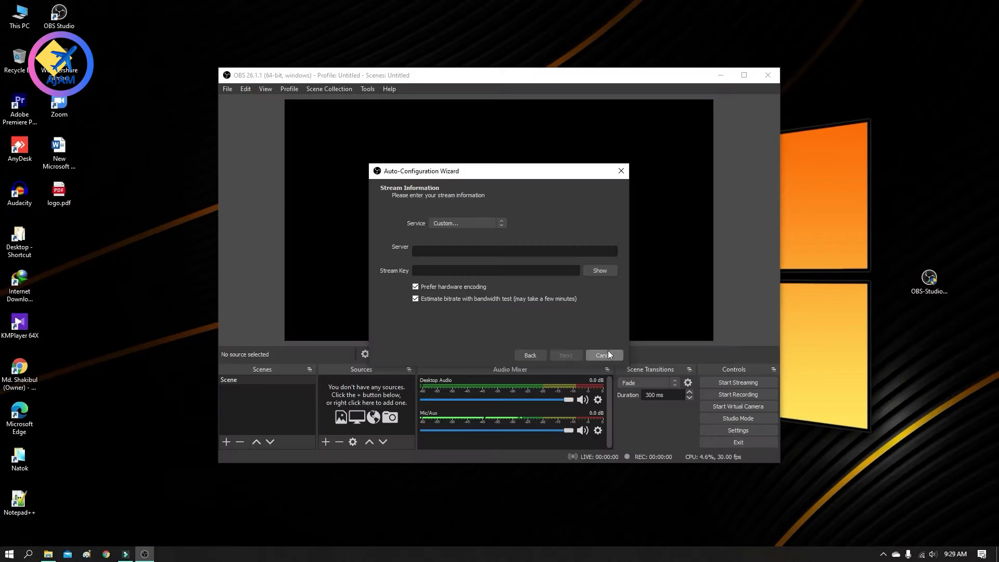
pyautogui.click(607, 354)
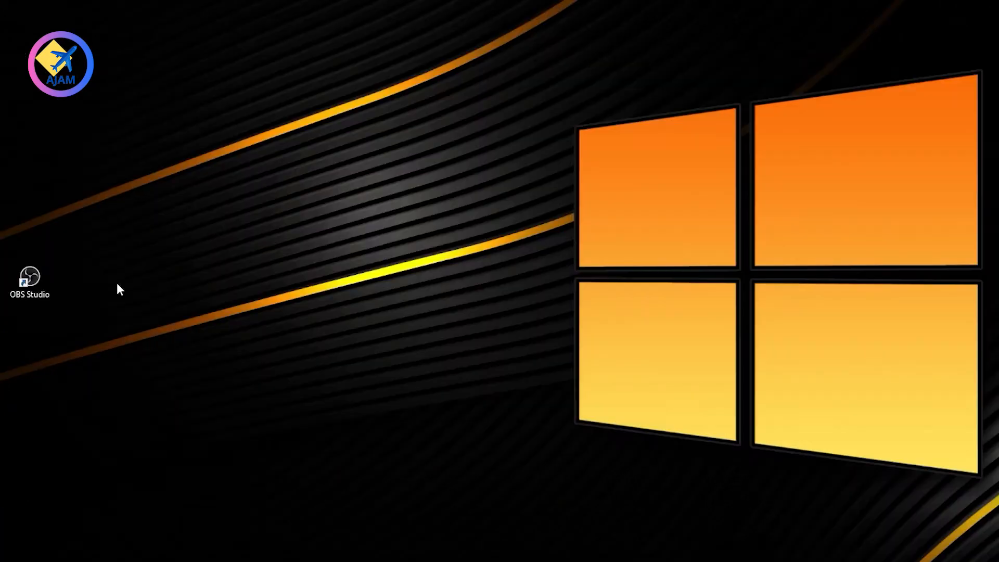
# Launch OBS Studio from the desktop and rename the existing scene to "Screen Record"
pyautogui.doubleClick(31, 286)
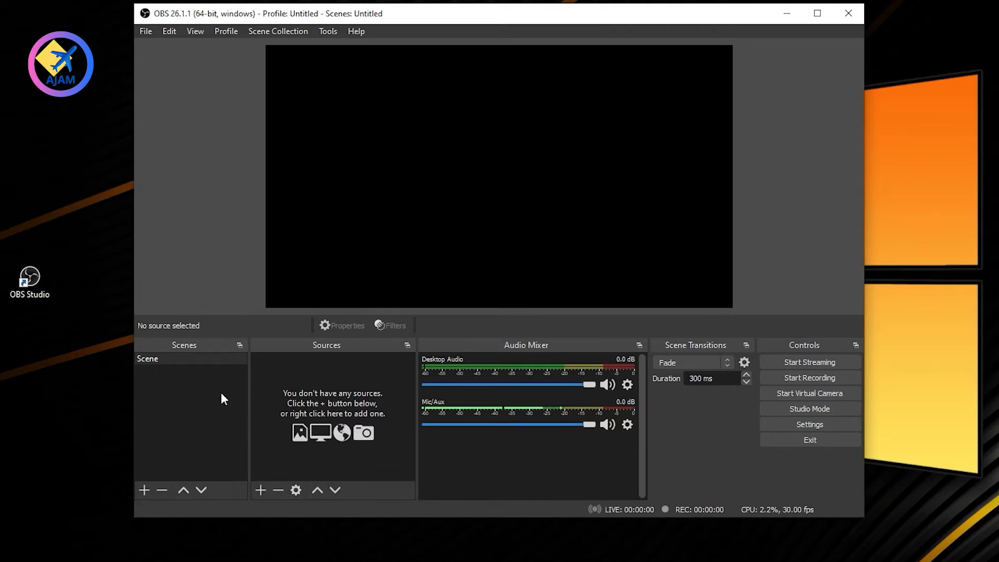
pyautogui.rightClick(151, 360)
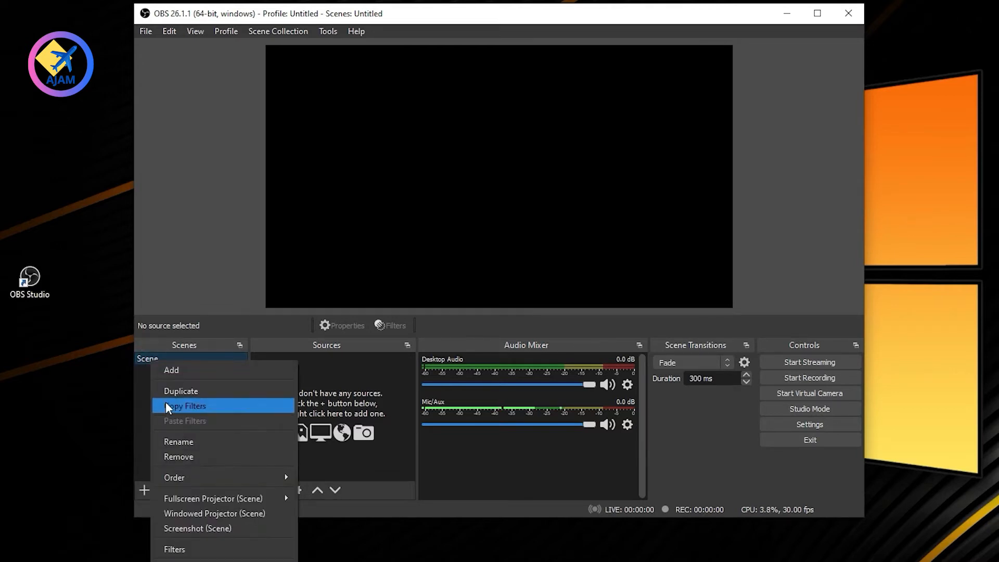
pyautogui.click(192, 444)
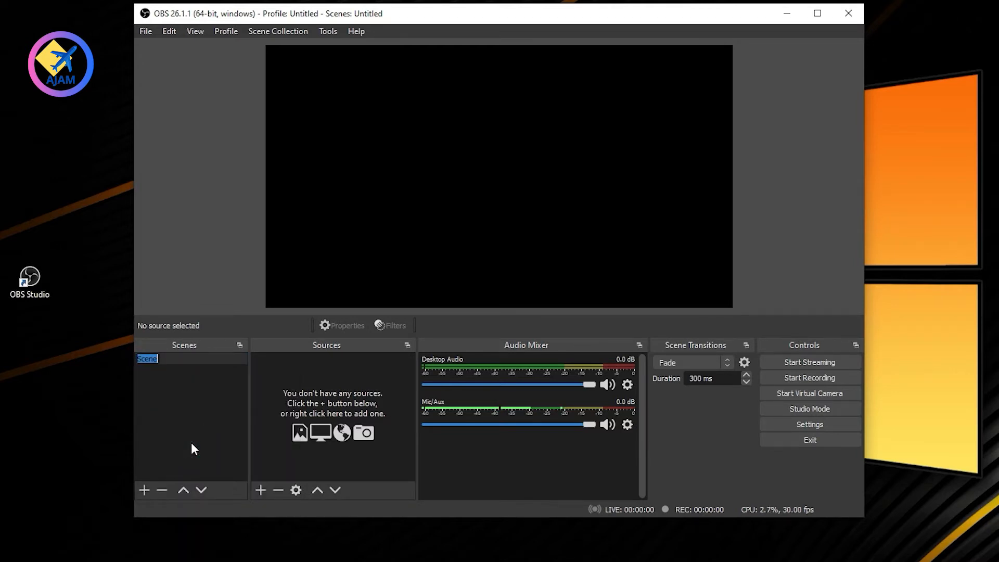
pyautogui.write('Screen Record')
pyautogui.press('Return')
pyautogui.click(189, 406)
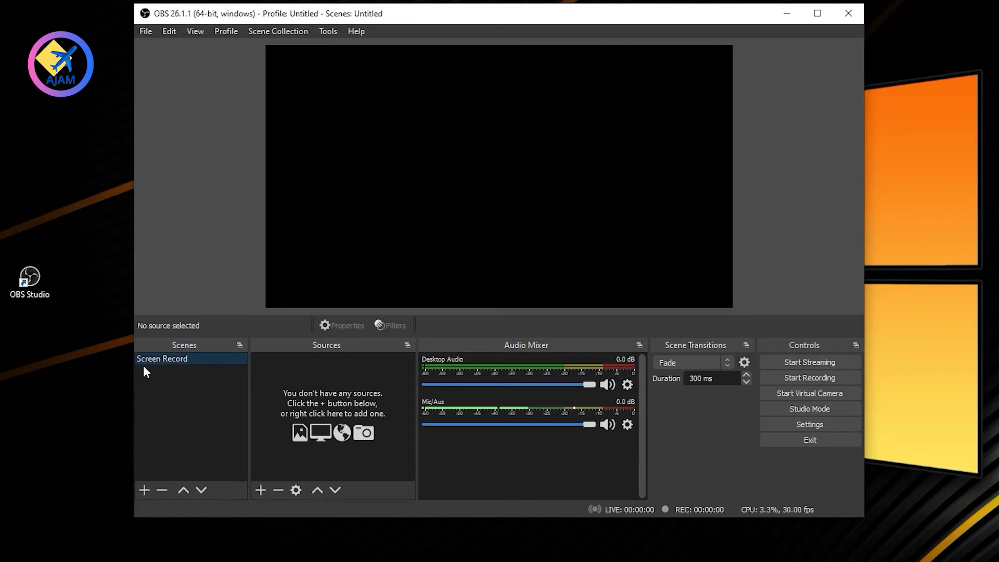
# Add a new Display Capture source to the Screen Record scene with Make source visible enabled
pyautogui.click(259, 490)
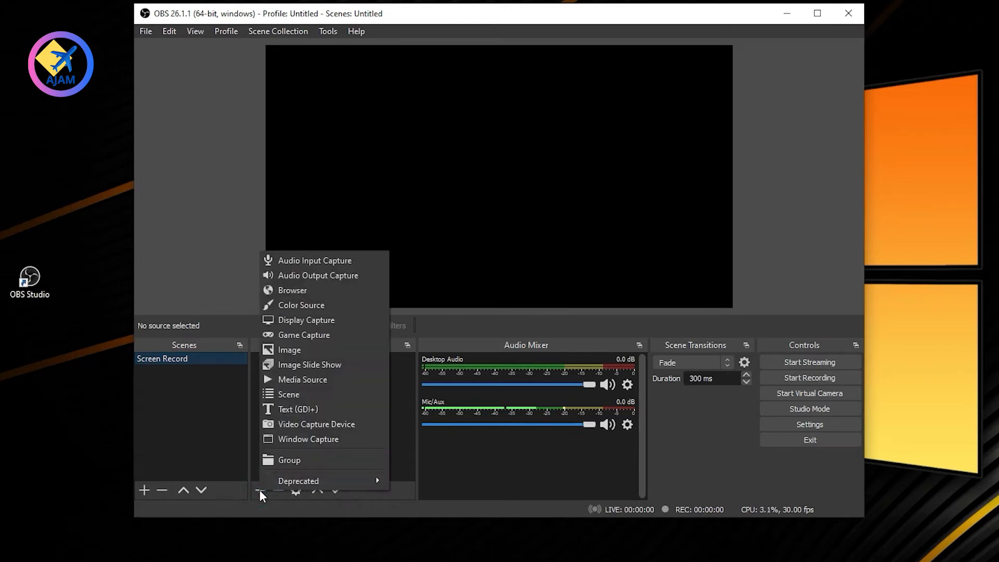
pyautogui.click(307, 321)
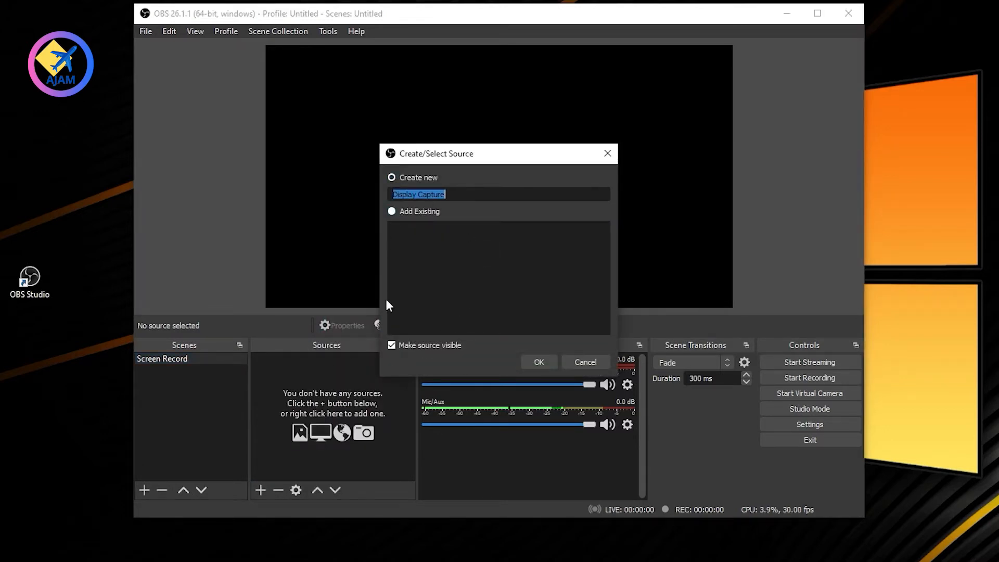
pyautogui.click(392, 346)
pyautogui.click(393, 346)
pyautogui.click(538, 362)
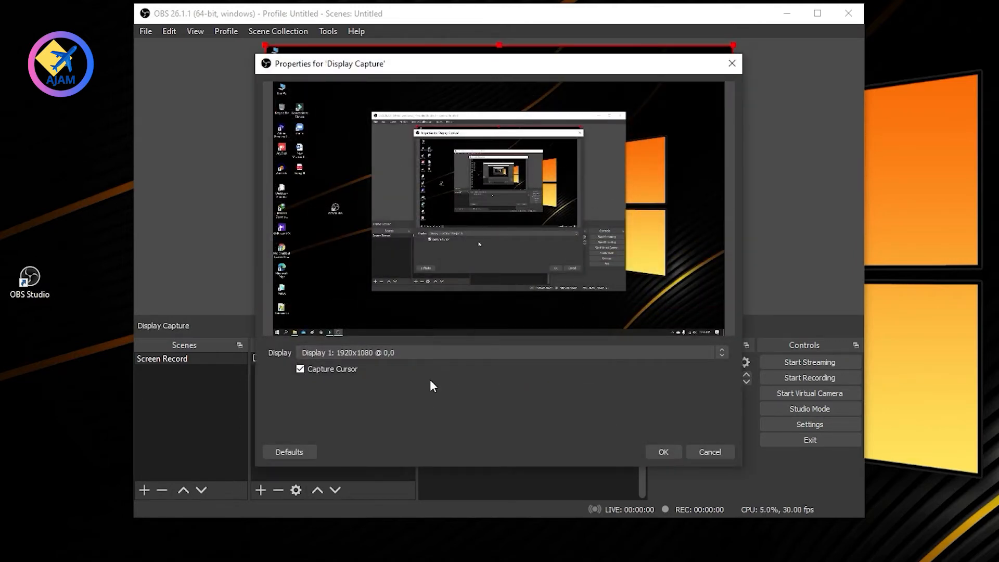
# Keep Display 1: 1920x1080 as the captured display with cursor capture enabled, and confirm the source properties
pyautogui.moveTo(487, 68); pyautogui.dragTo(622, 88)
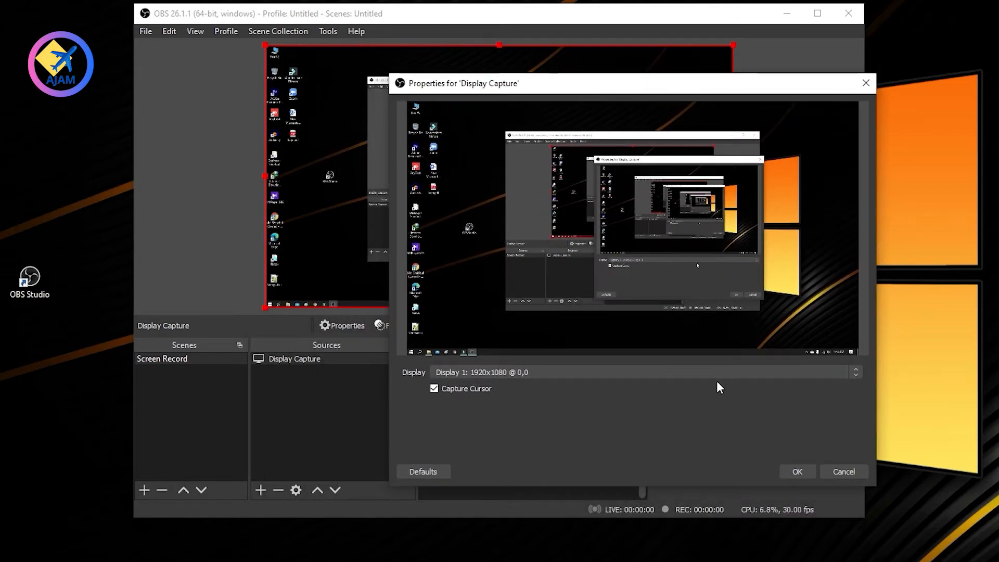
pyautogui.click(813, 372)
pyautogui.click(498, 385)
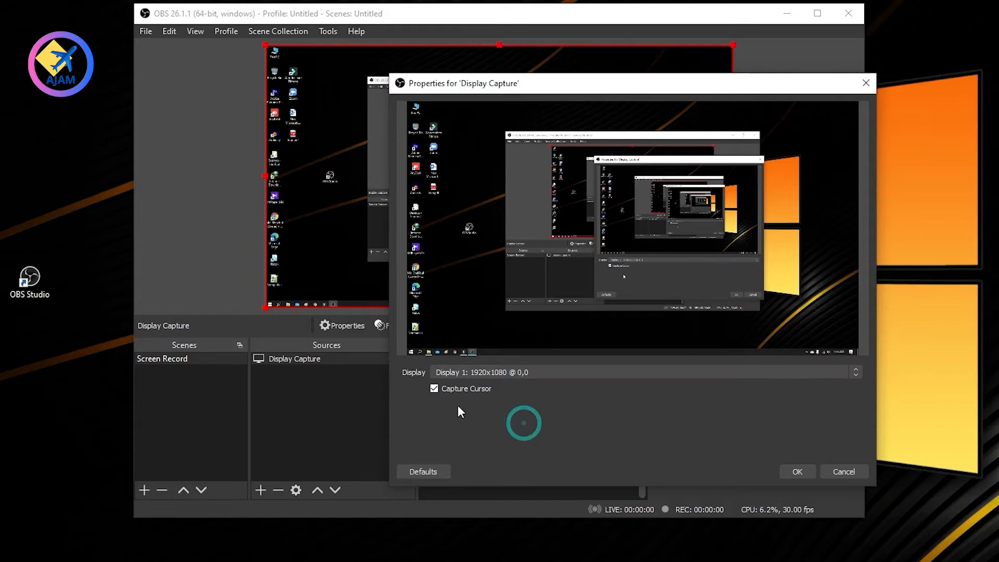
pyautogui.click(434, 389)
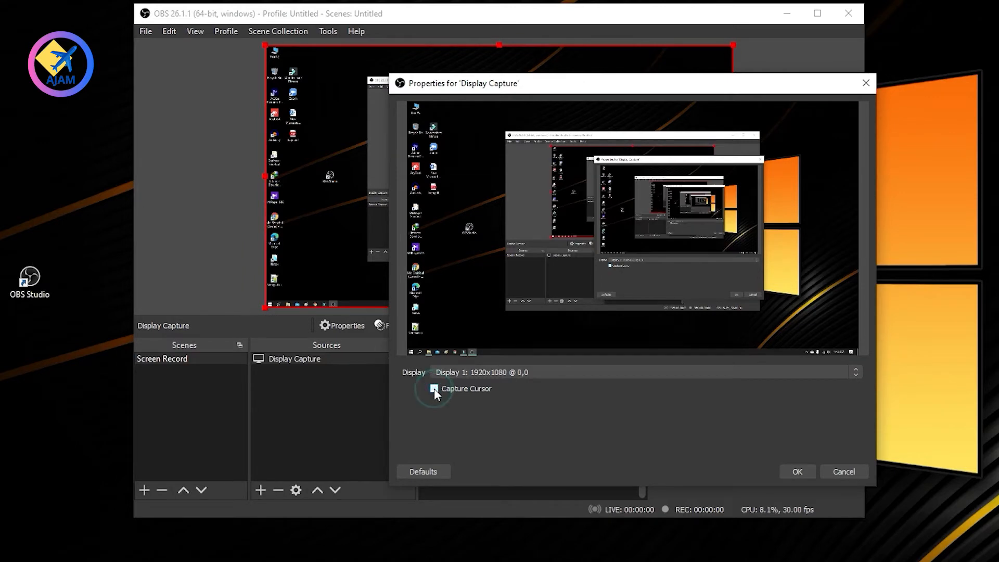
pyautogui.click(797, 472)
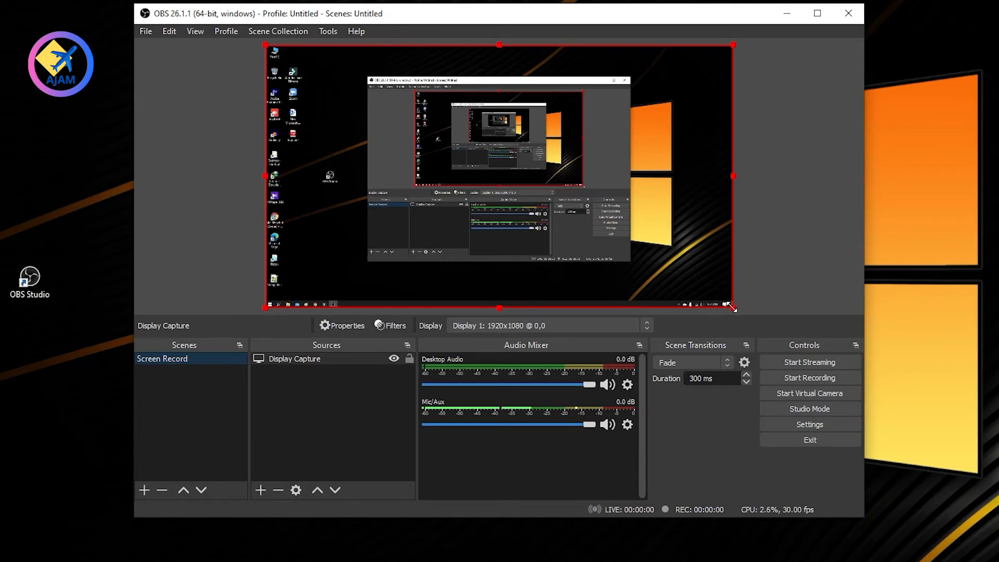
# Shrink the display capture, move it to the canvas's upper-right corner, and enlarge it back to fill the canvas
pyautogui.moveTo(733, 308); pyautogui.dragTo(489, 171)
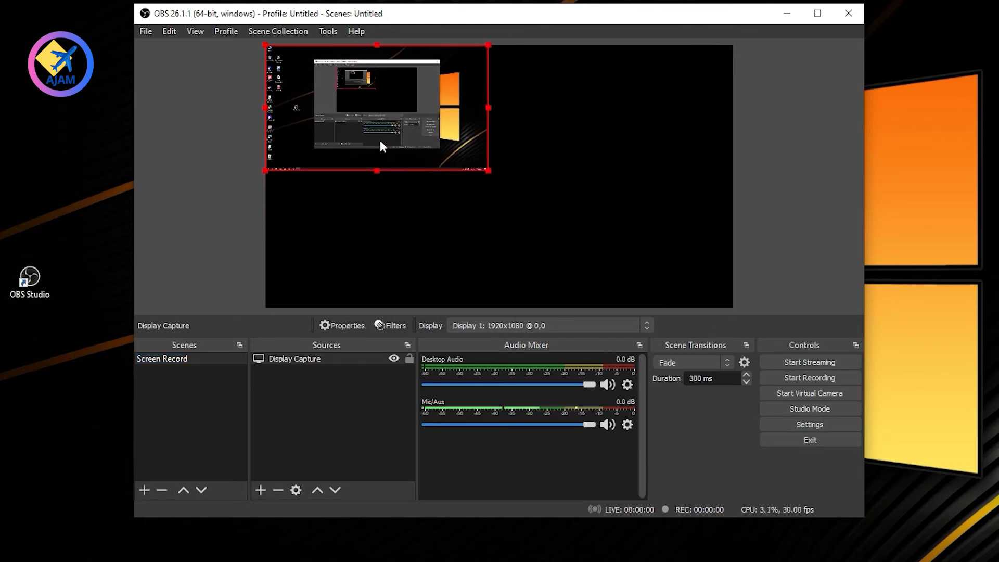
pyautogui.moveTo(380, 139); pyautogui.dragTo(604, 132)
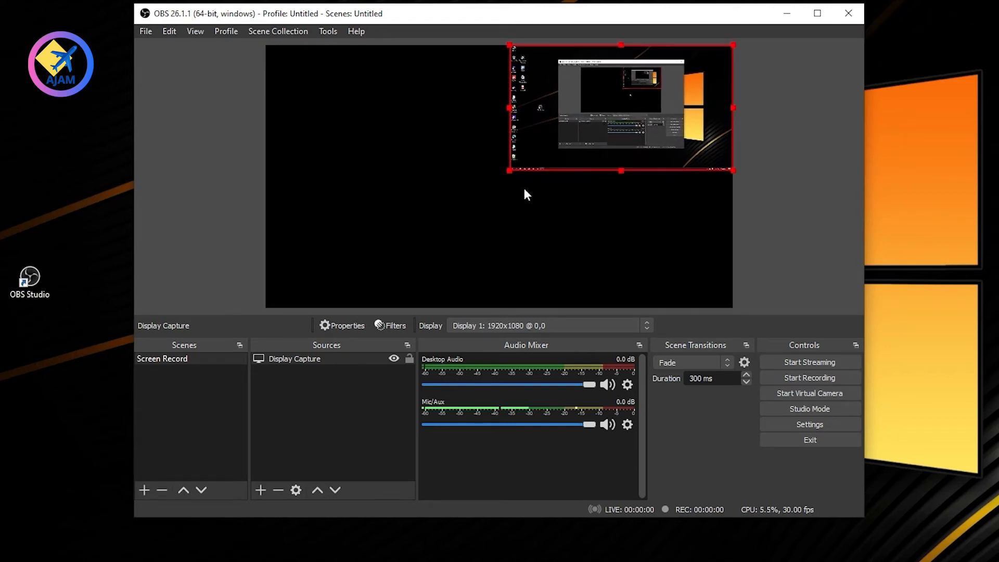
pyautogui.moveTo(509, 170); pyautogui.dragTo(269, 287)
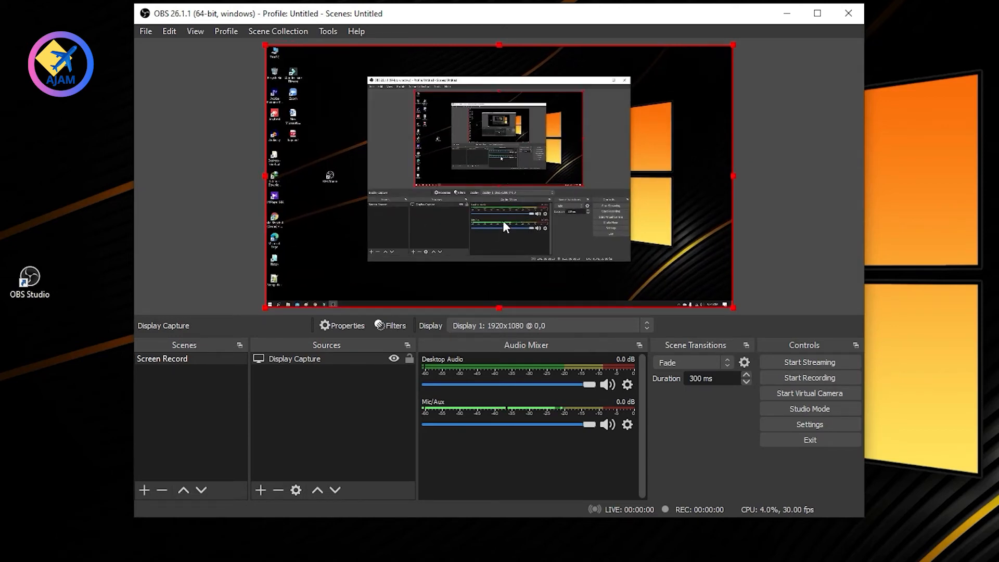
# Toggle the Display Capture source's visibility off and back on, and lock the source
pyautogui.click(394, 359)
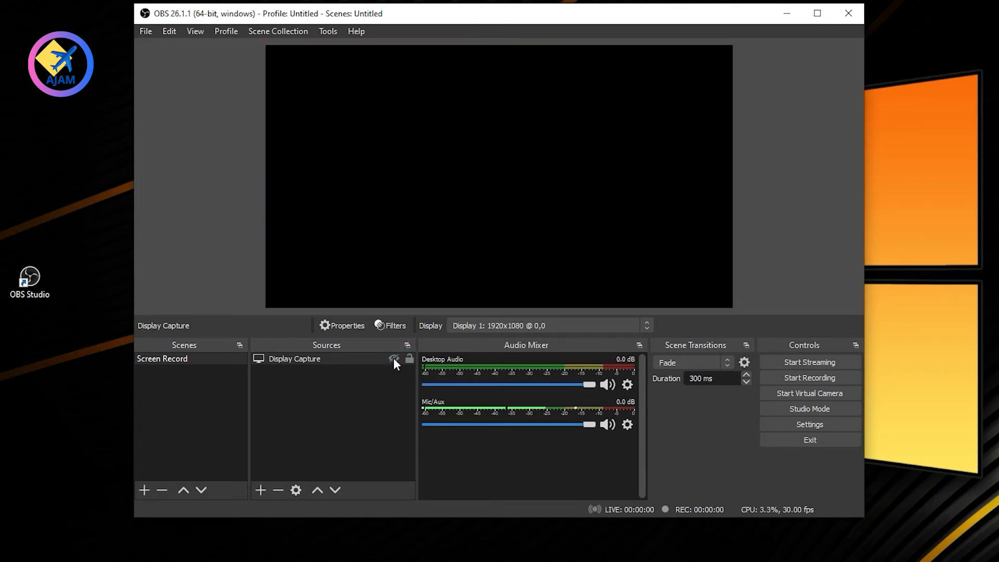
pyautogui.click(394, 358)
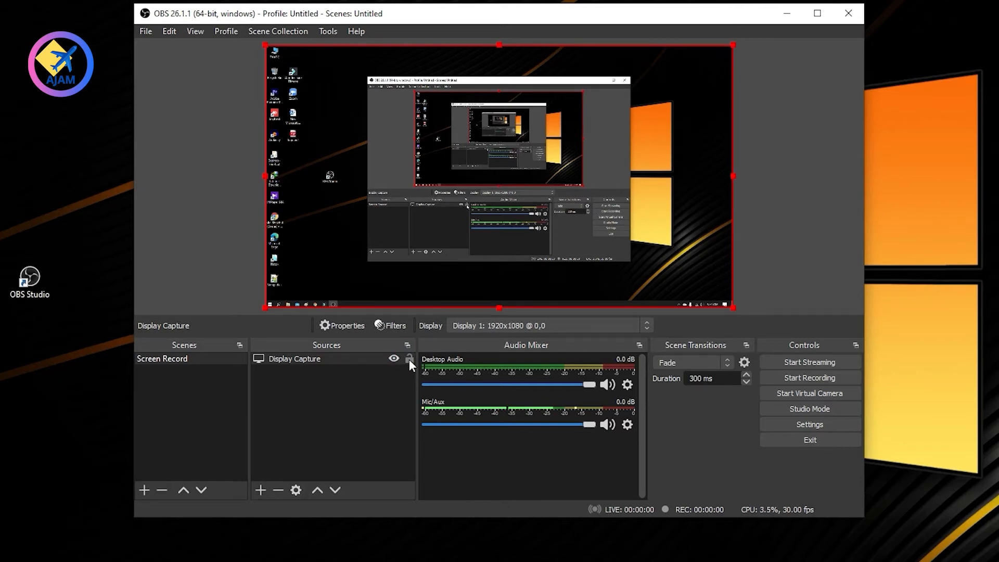
pyautogui.click(410, 360)
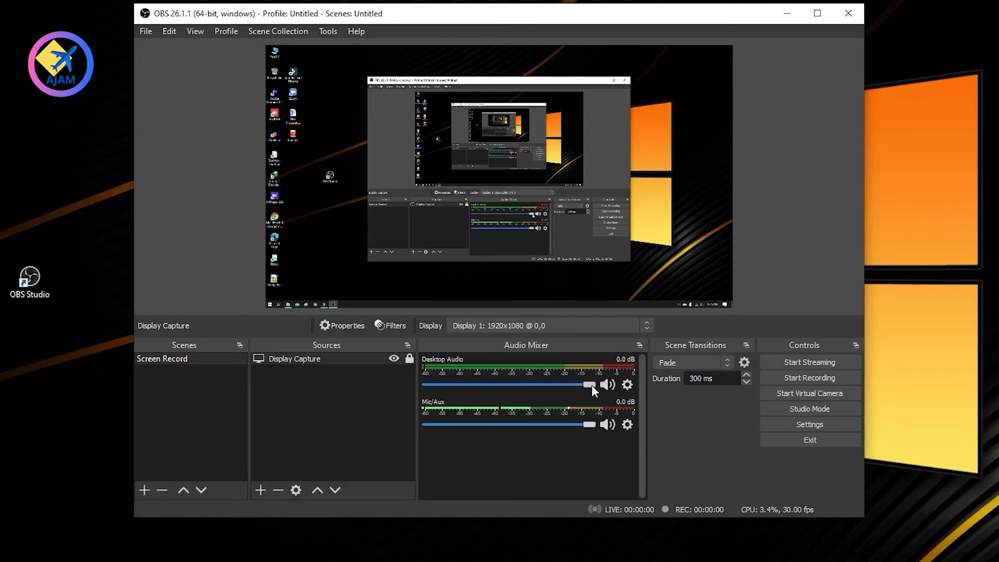
# Try system speaker volume 57 while checking the desktop audio level, and settle the volume at 40
pyautogui.moveTo(592, 385)
pyautogui.mouseDown()
pyautogui.moveTo(486, 385)
pyautogui.moveTo(591, 384)
pyautogui.mouseUp()
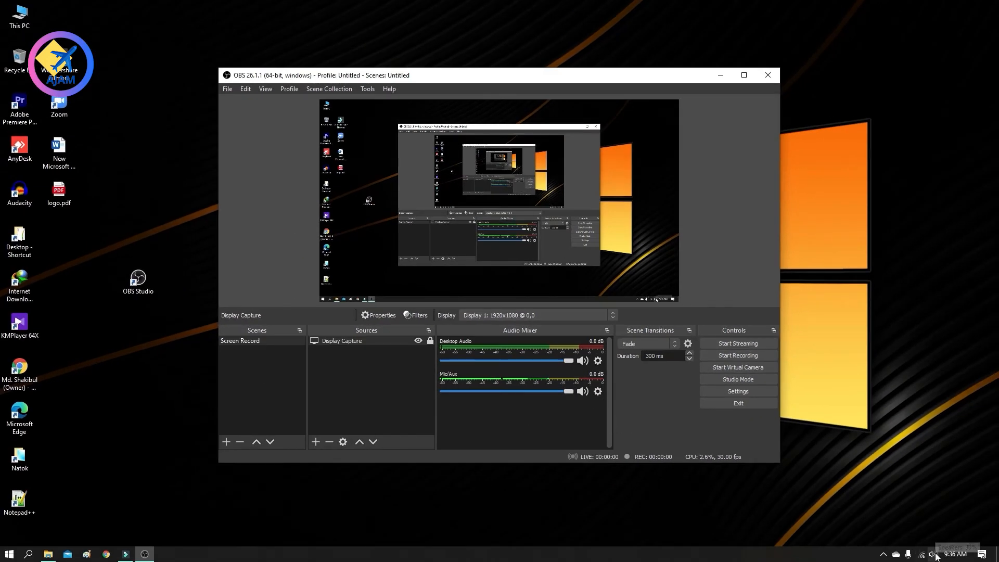
pyautogui.click(933, 554)
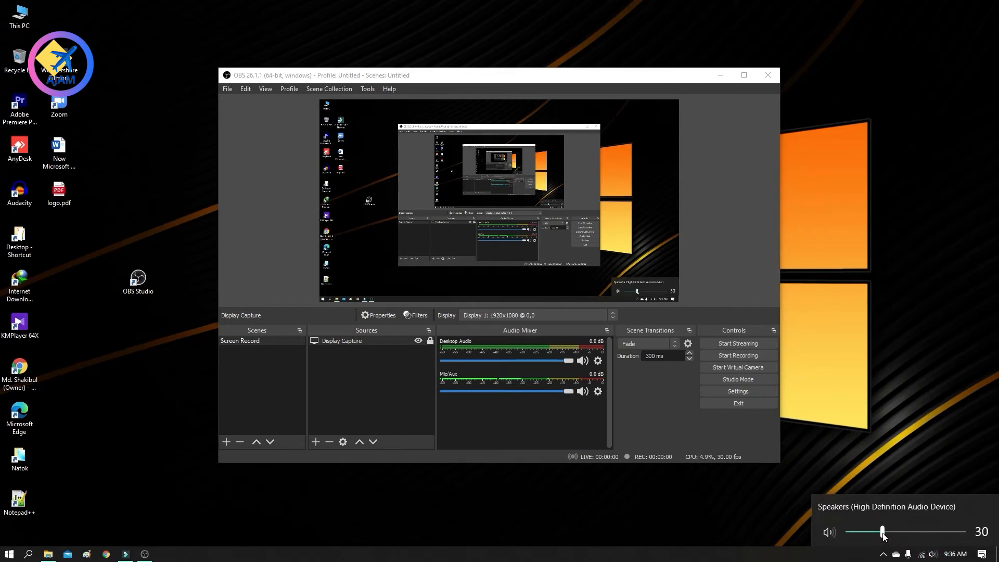
pyautogui.moveTo(883, 532); pyautogui.dragTo(915, 536)
pyautogui.click(915, 534)
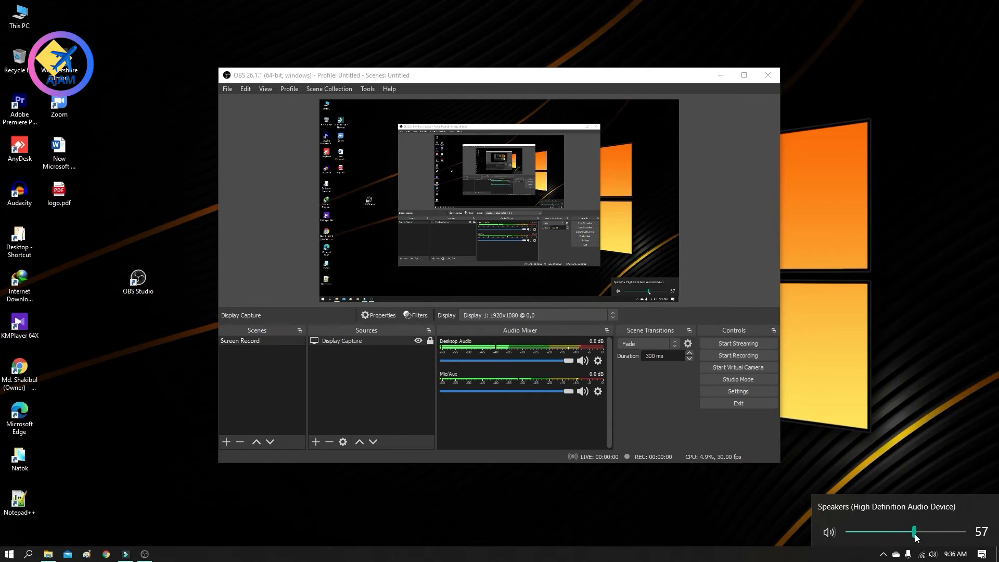
pyautogui.moveTo(916, 535); pyautogui.dragTo(897, 535)
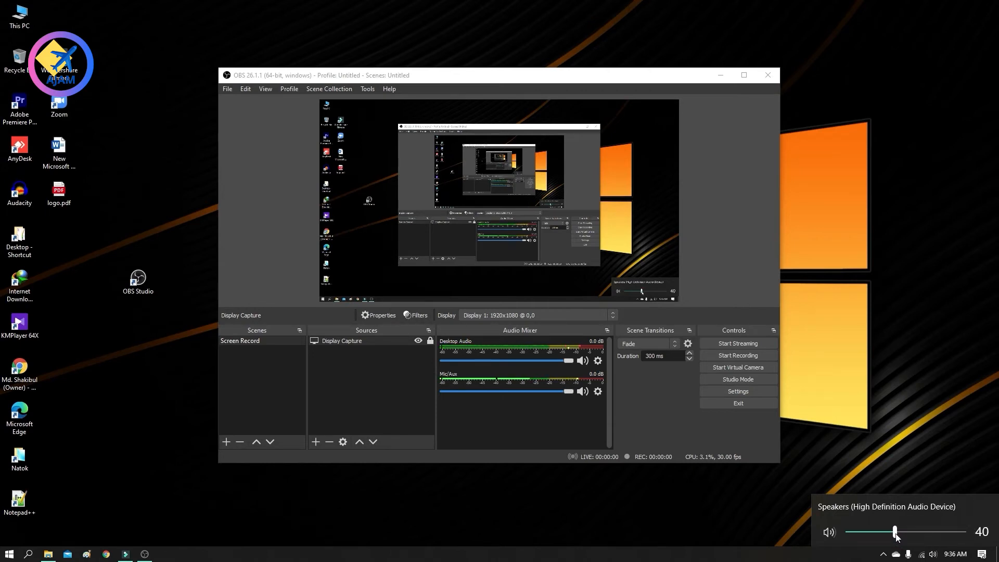
pyautogui.click(771, 523)
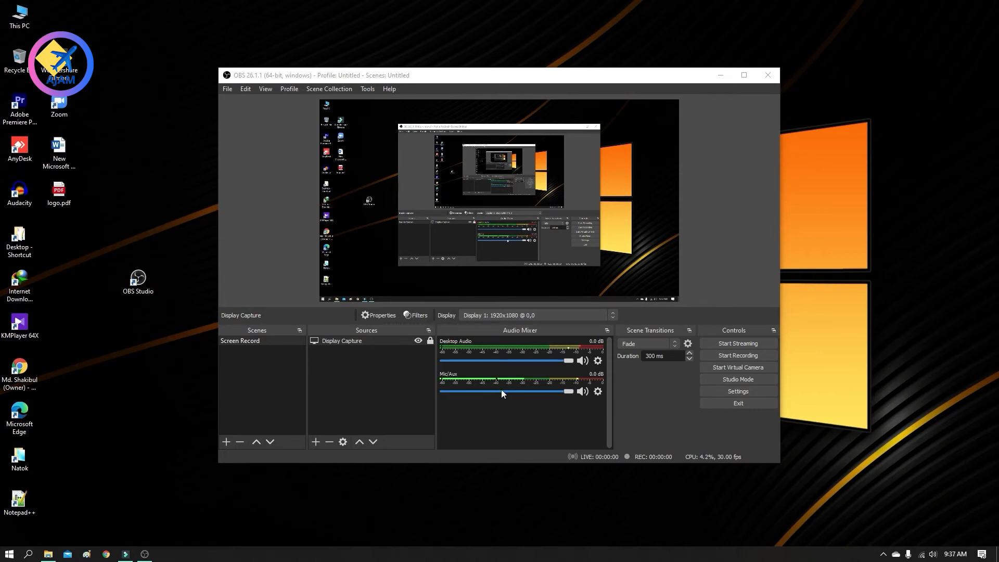
# Hide the Mic/Aux channel from the audio mixer and add a new Audio Input Capture source using Microphone (GENERAL WEBCAM)
pyautogui.click(596, 393)
pyautogui.click(623, 427)
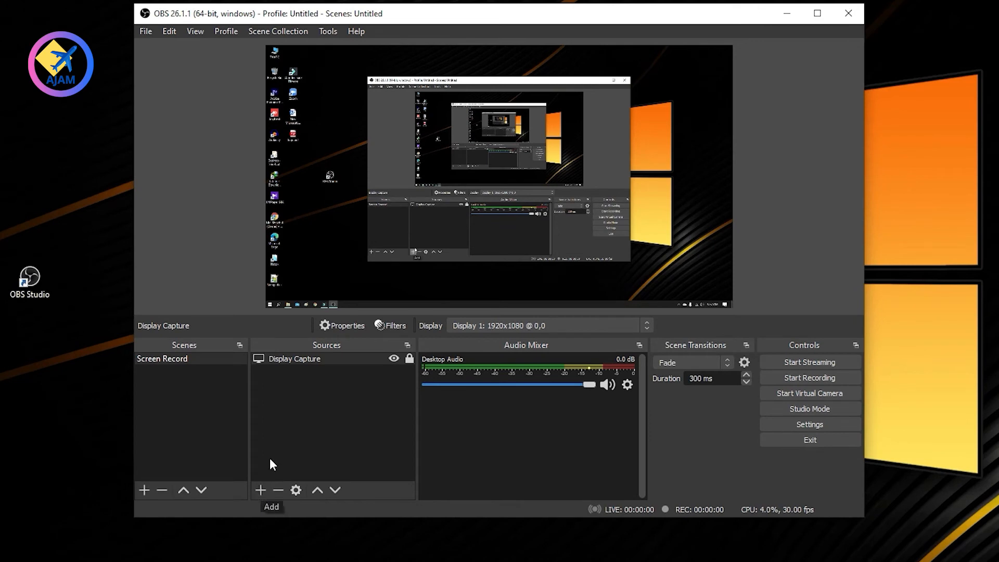
pyautogui.click(259, 489)
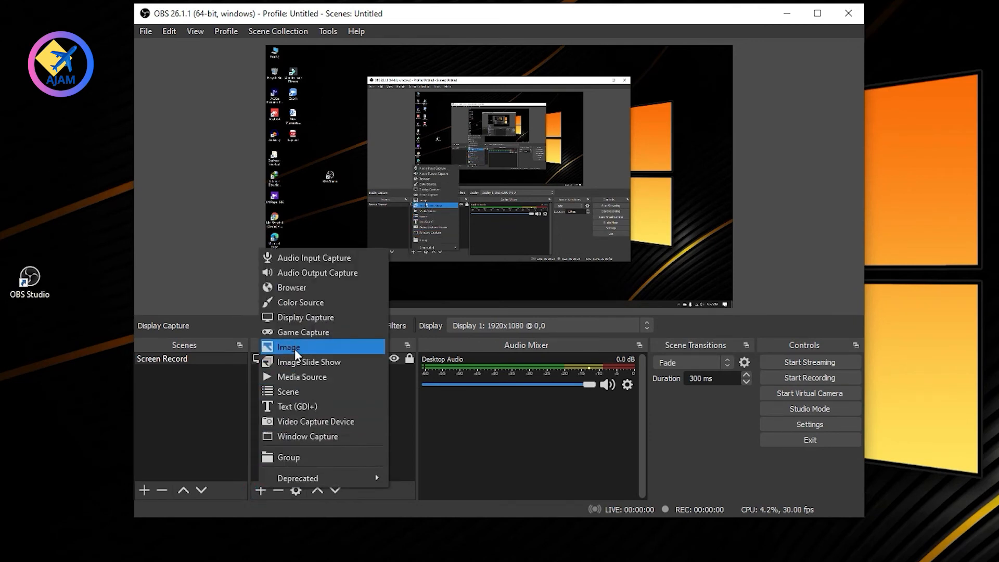
pyautogui.click(317, 261)
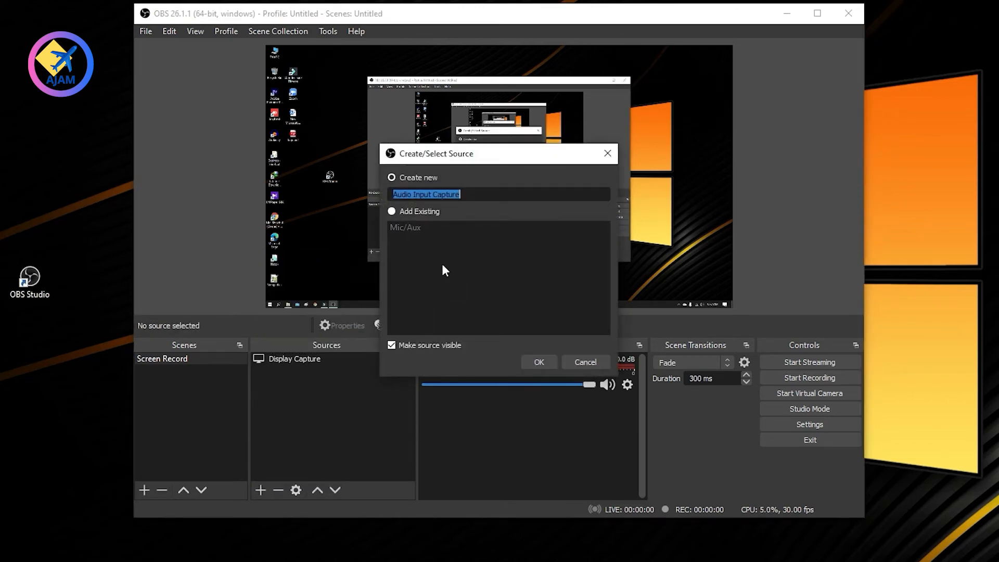
pyautogui.click(542, 361)
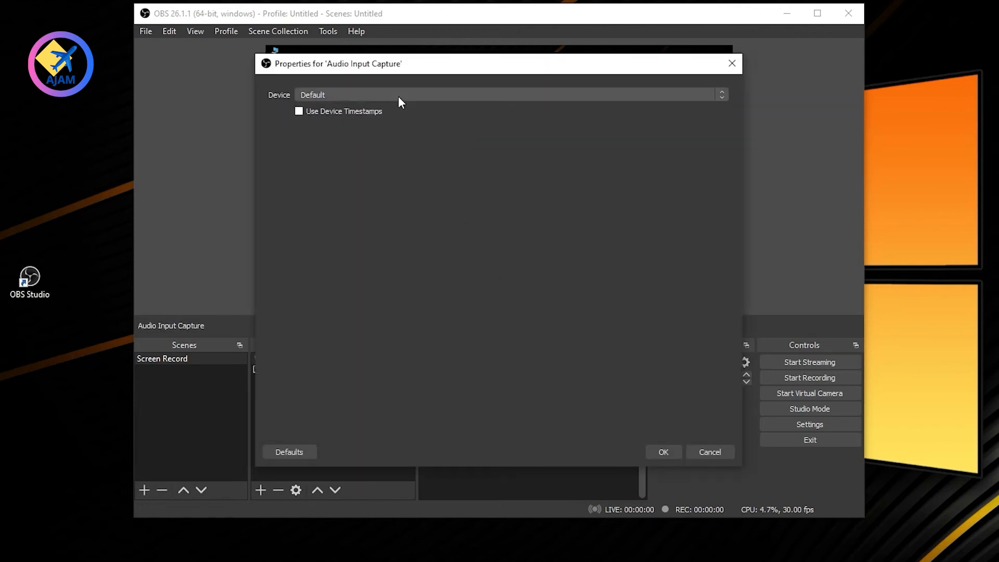
pyautogui.click(398, 96)
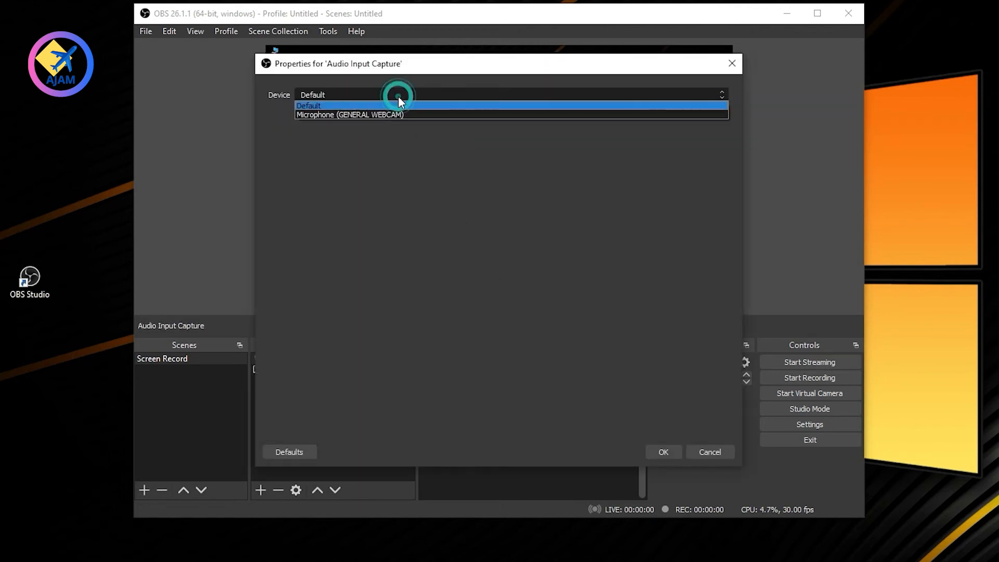
pyautogui.click(376, 113)
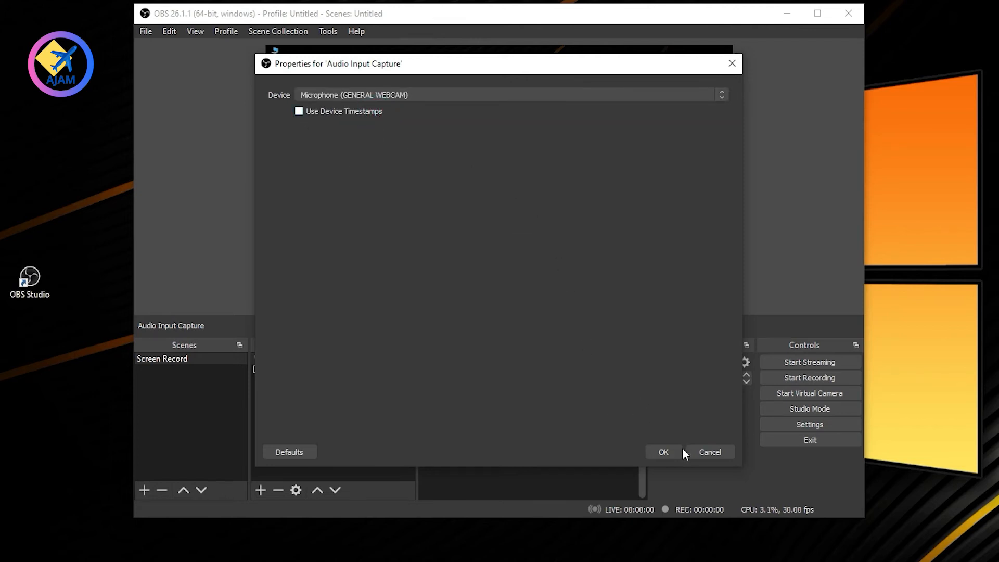
pyautogui.click(665, 452)
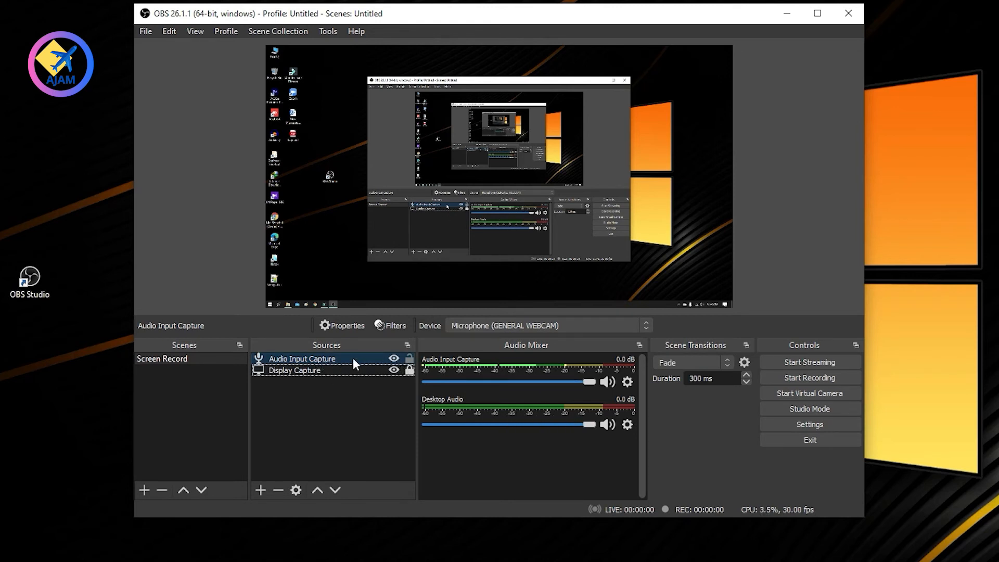
# Toggle the Audio Input Capture source's visibility off and back on, and lock the source
pyautogui.click(394, 359)
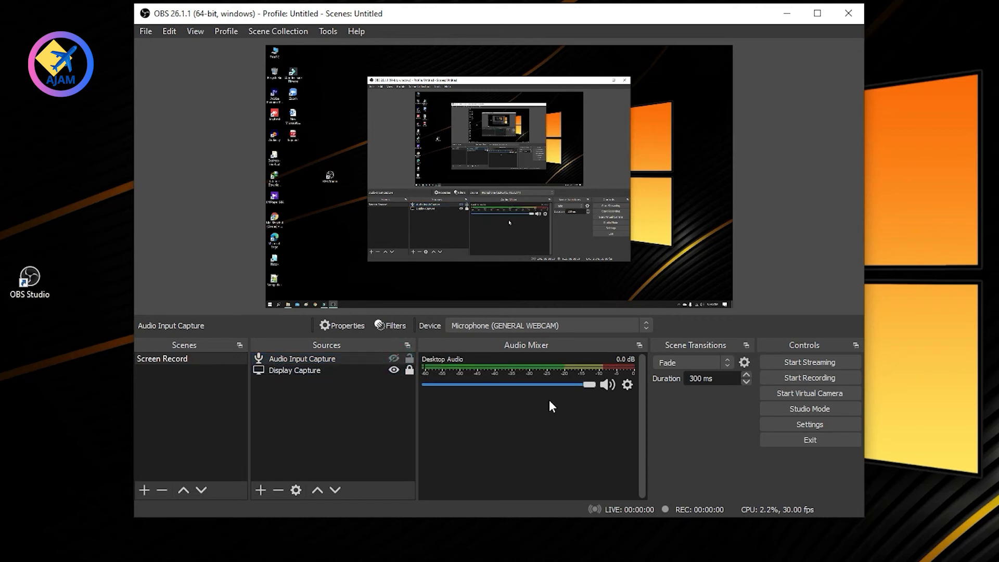
pyautogui.click(394, 359)
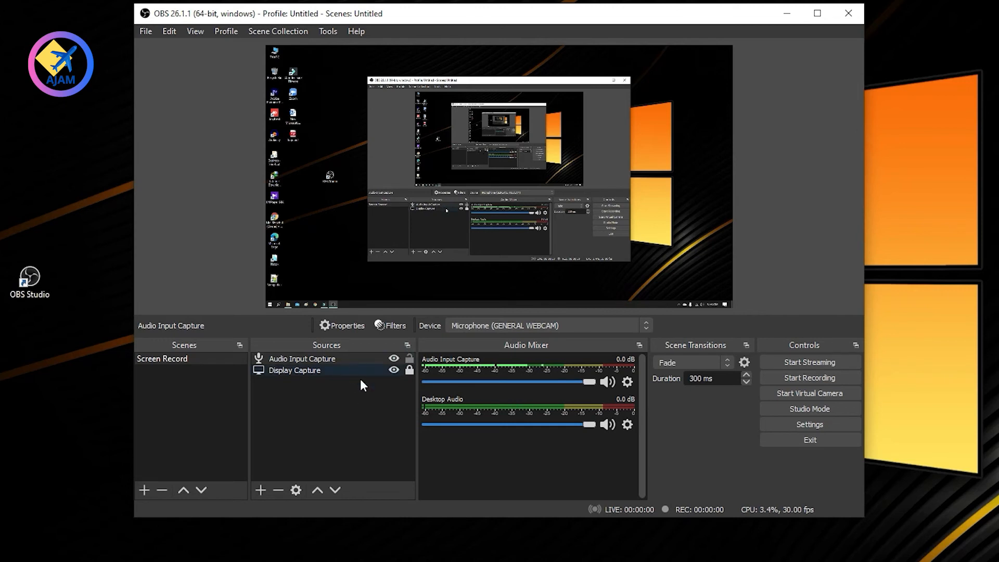
pyautogui.click(410, 360)
# Move the OBS window aside, start recording, and minimize the window to leave the desktop clear
pyautogui.moveTo(488, 11); pyautogui.dragTo(659, 38)
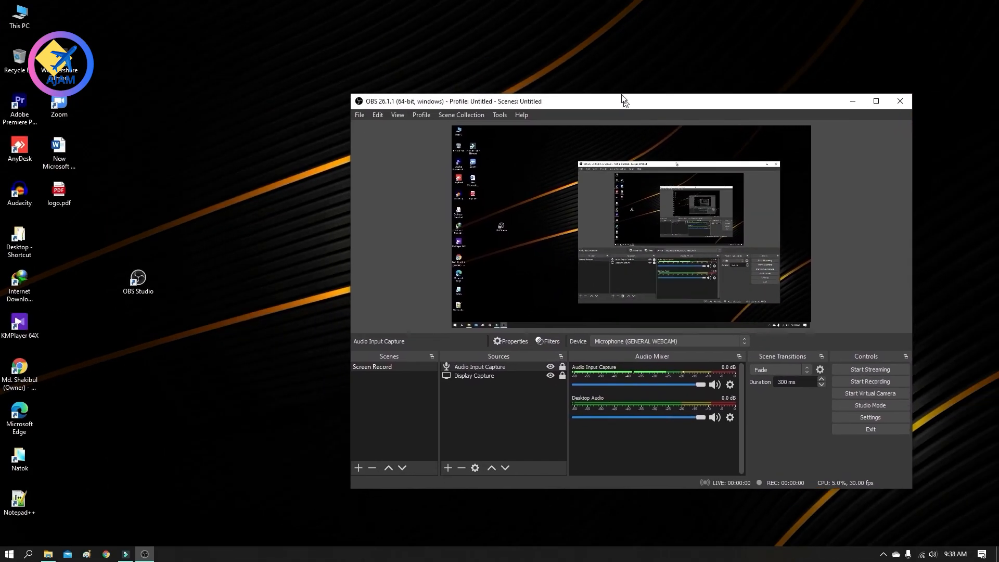
pyautogui.moveTo(623, 96); pyautogui.dragTo(710, 87)
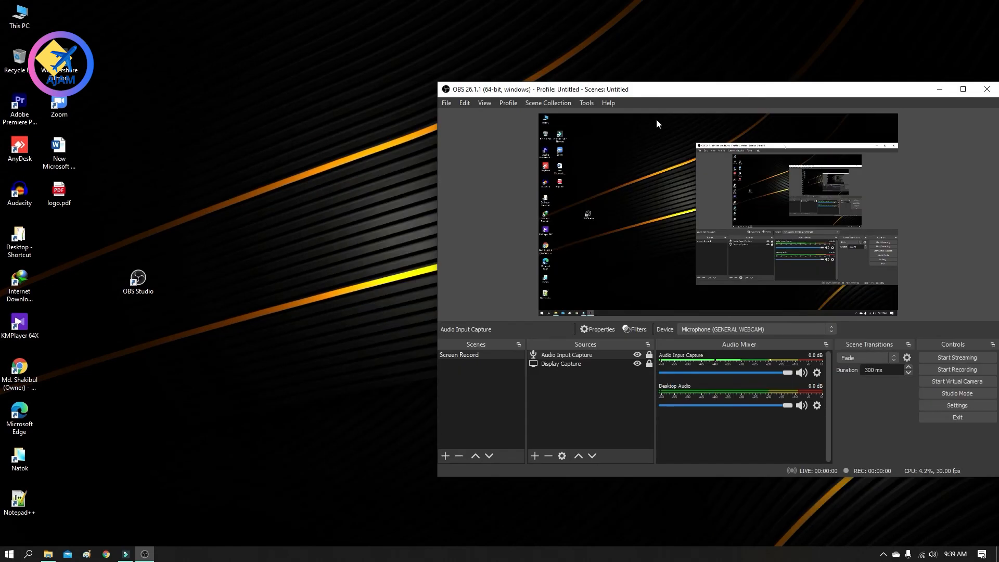
pyautogui.click(946, 370)
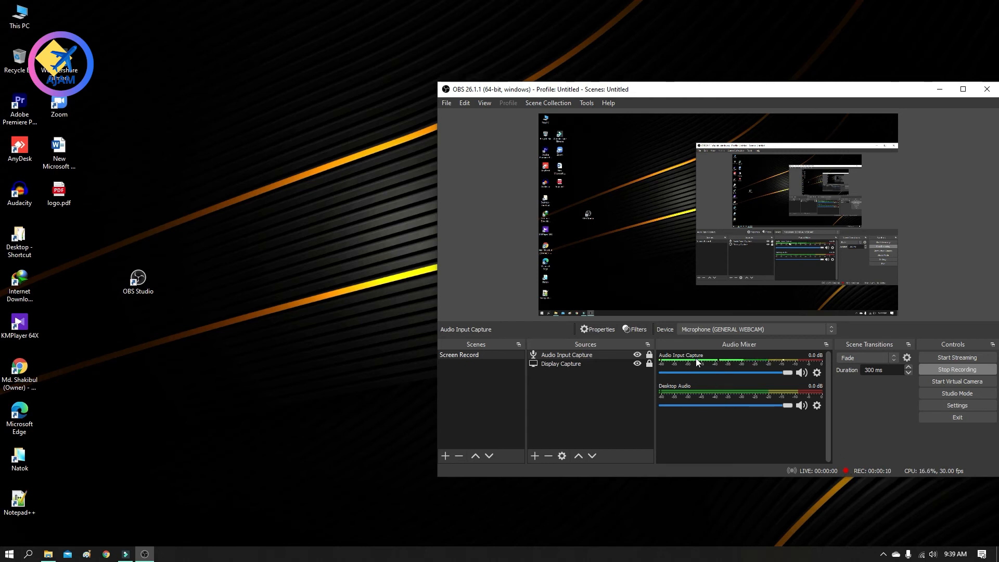
pyautogui.click(940, 89)
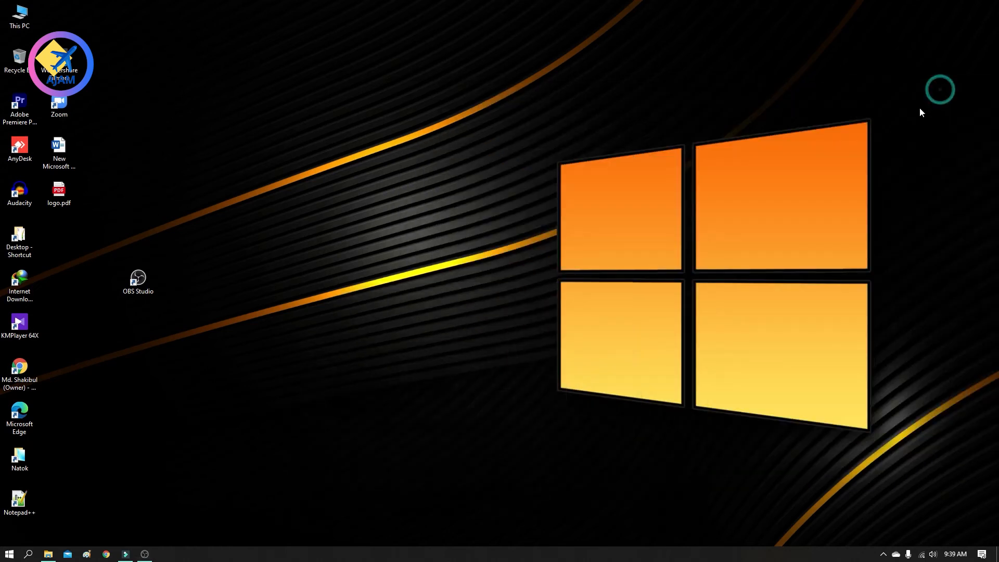
# Switch to Chrome and search Google for "obs" while the screen is being recorded
pyautogui.rightClick(347, 215)
pyautogui.click(366, 245)
pyautogui.click(107, 555)
pyautogui.click(454, 220)
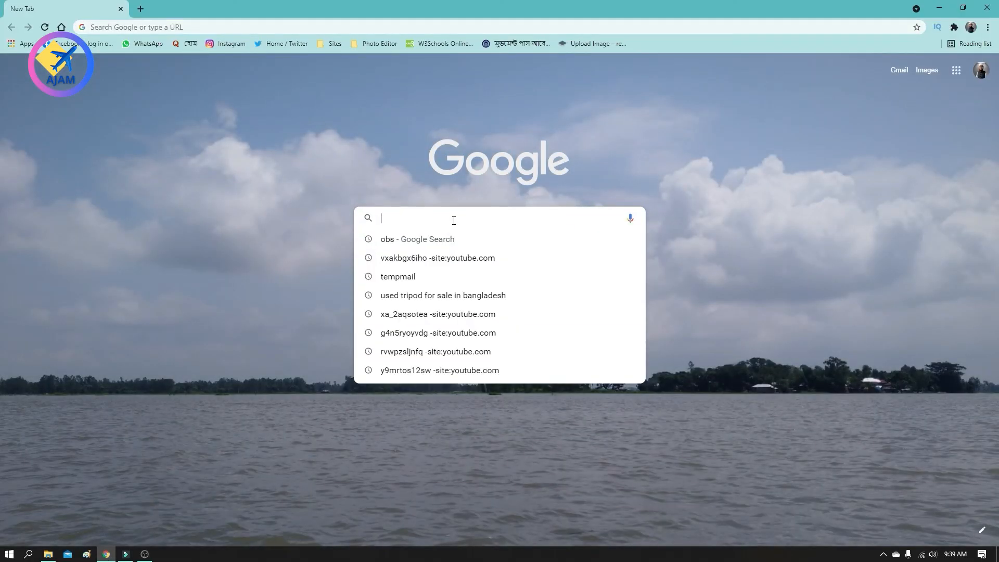
pyautogui.write('obs')
pyautogui.press('Return')
# Open the obsproject.com search result in a new tab and request the Windows download of OBS Studio
pyautogui.rightClick(147, 168)
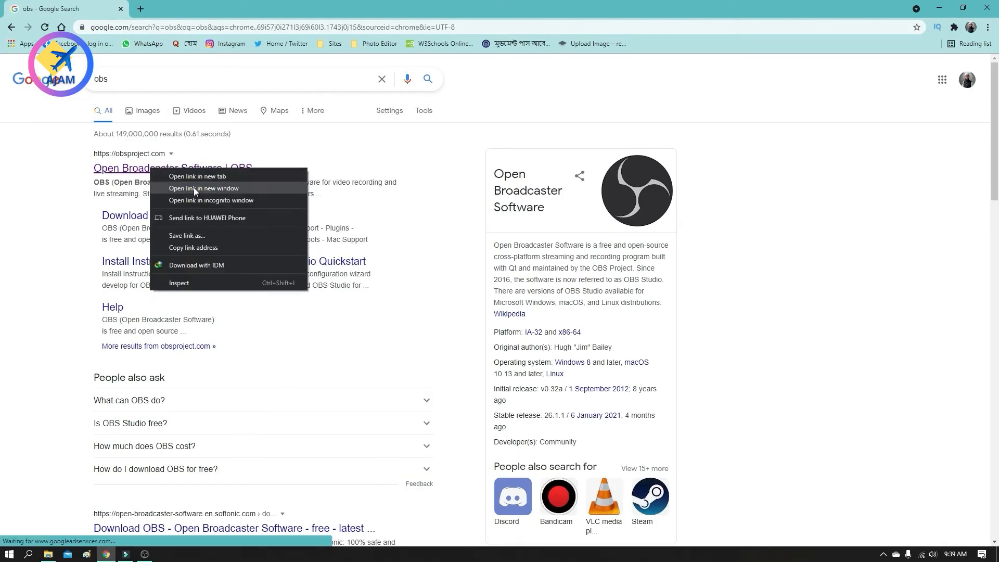
pyautogui.click(180, 175)
pyautogui.click(170, 14)
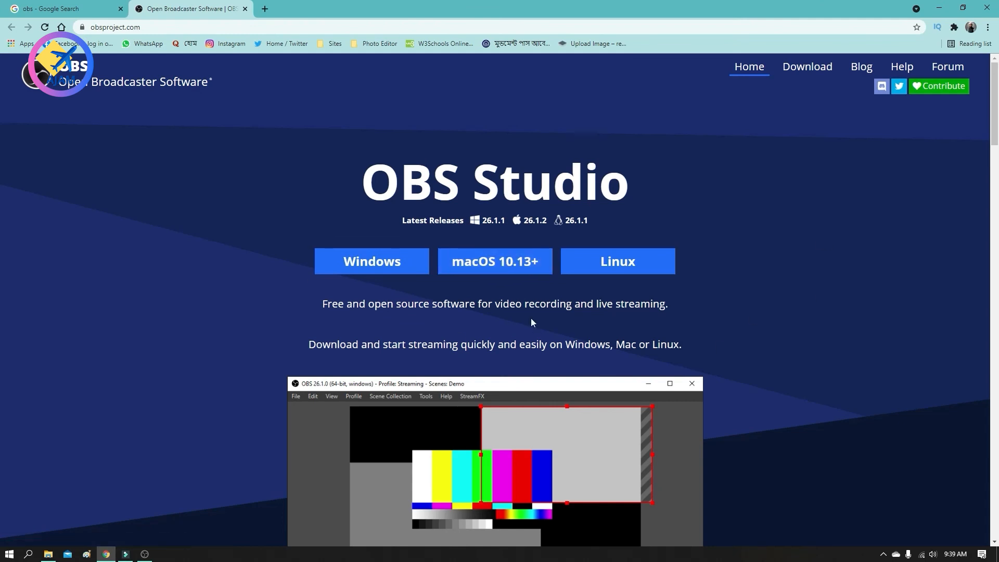
pyautogui.click(376, 263)
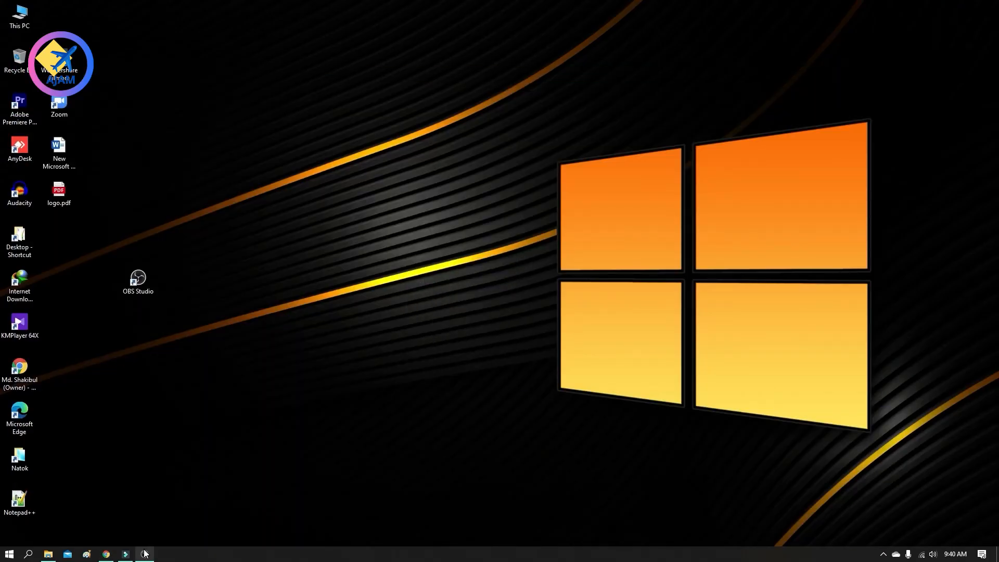
# Return to OBS Studio and stop the screen recording
pyautogui.click(145, 554)
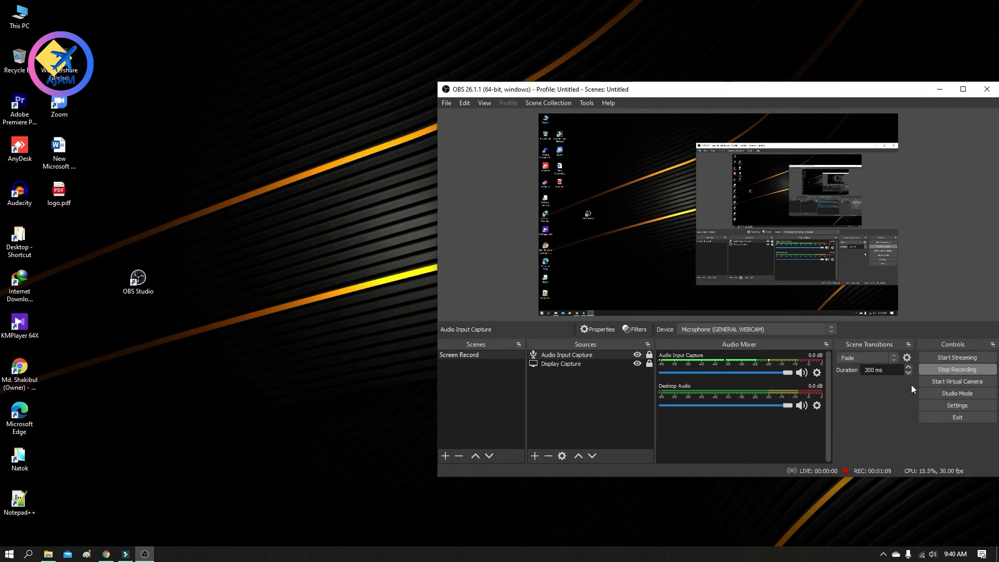
pyautogui.click(954, 372)
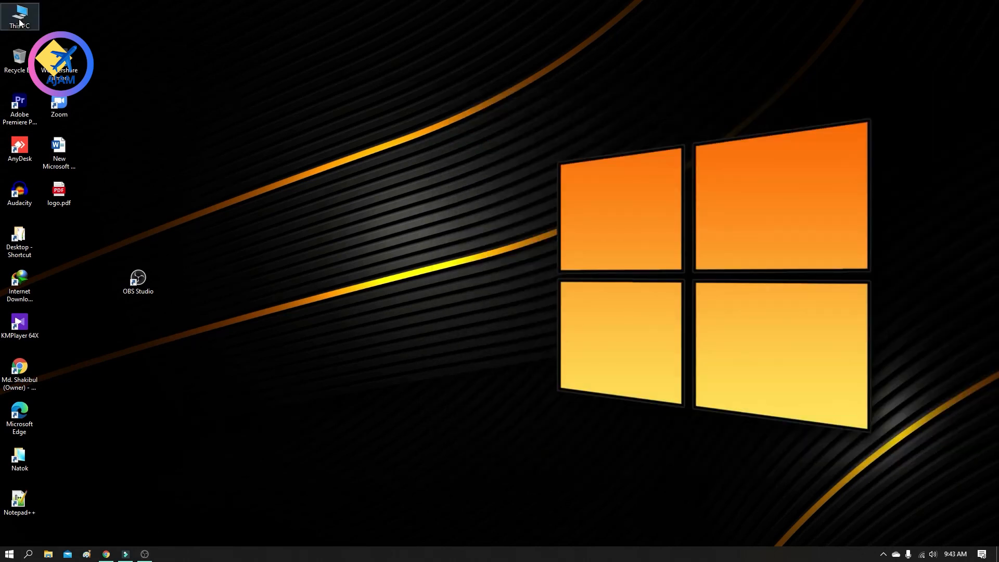
pyautogui.doubleClick(19, 18)
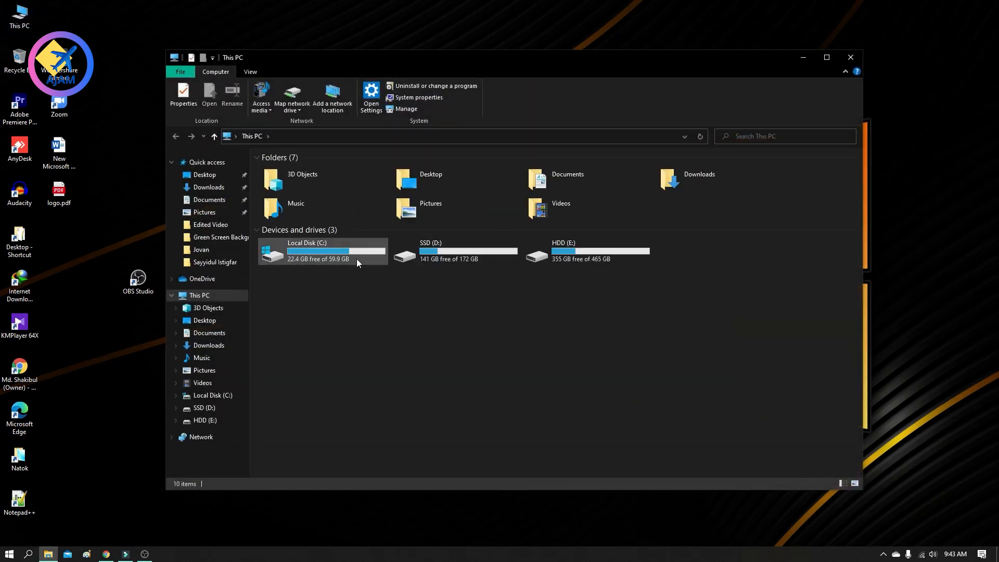
pyautogui.doubleClick(552, 209)
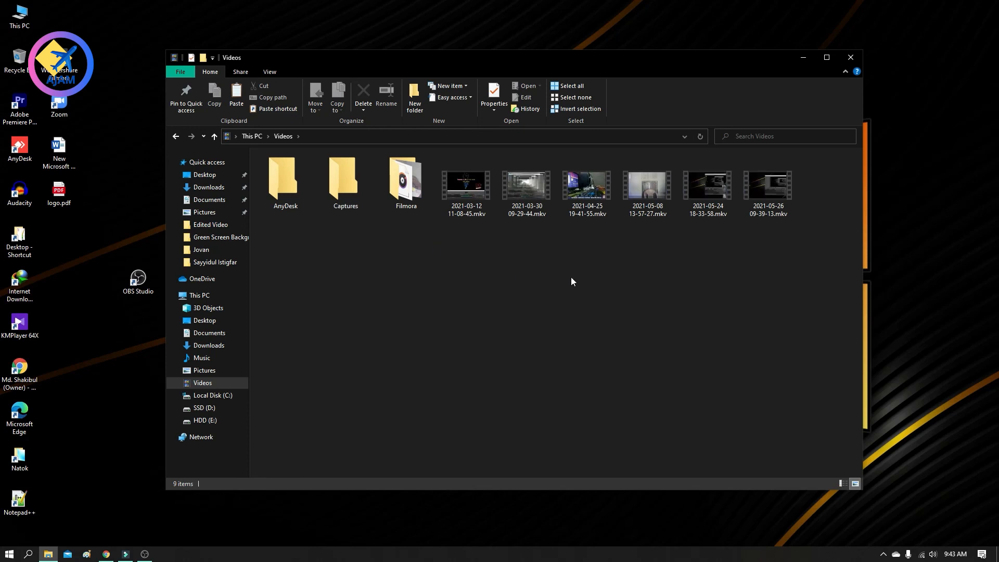
pyautogui.doubleClick(770, 199)
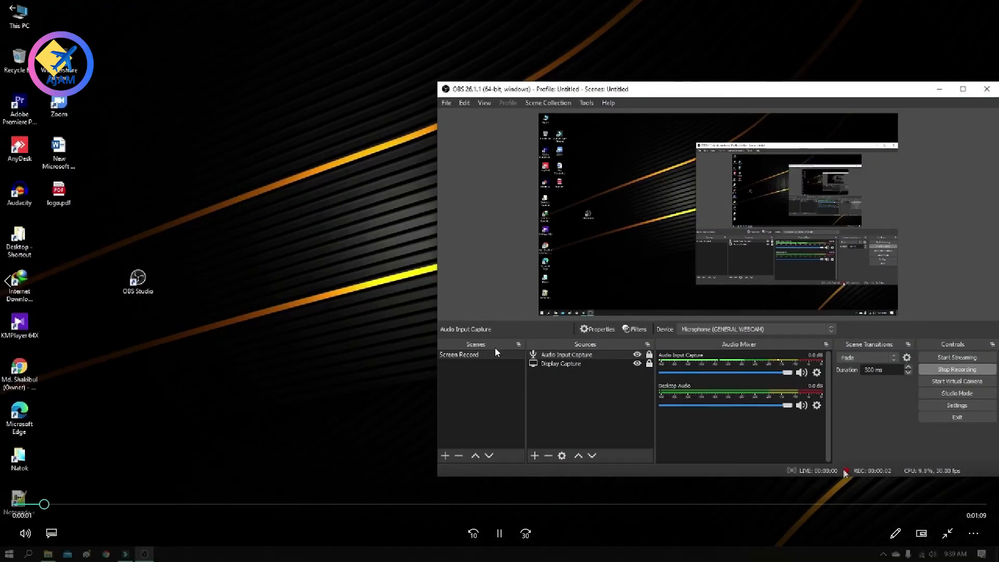
# Skip forward through the recording to review it, and close the video player and the Videos folder
pyautogui.click(336, 504)
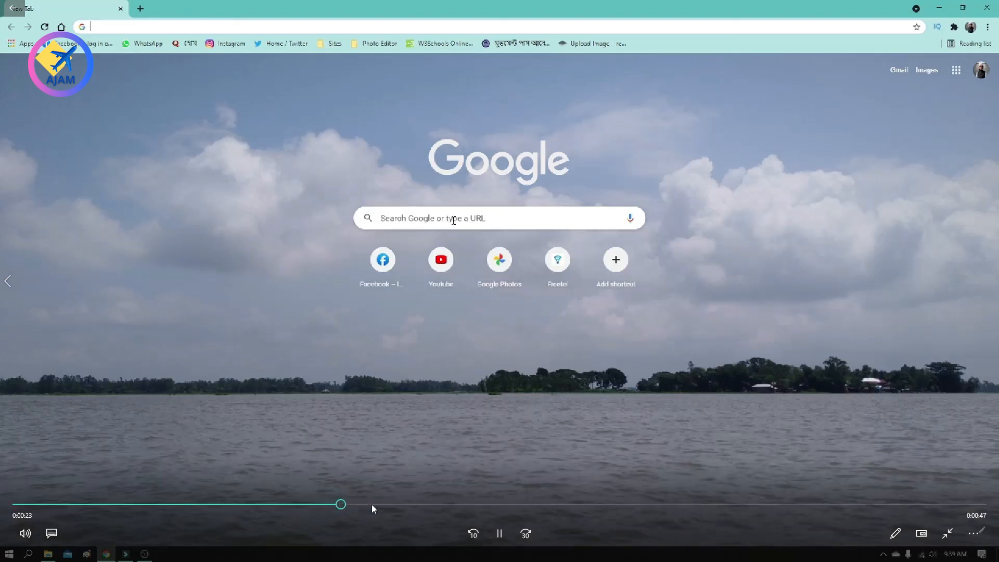
pyautogui.click(391, 504)
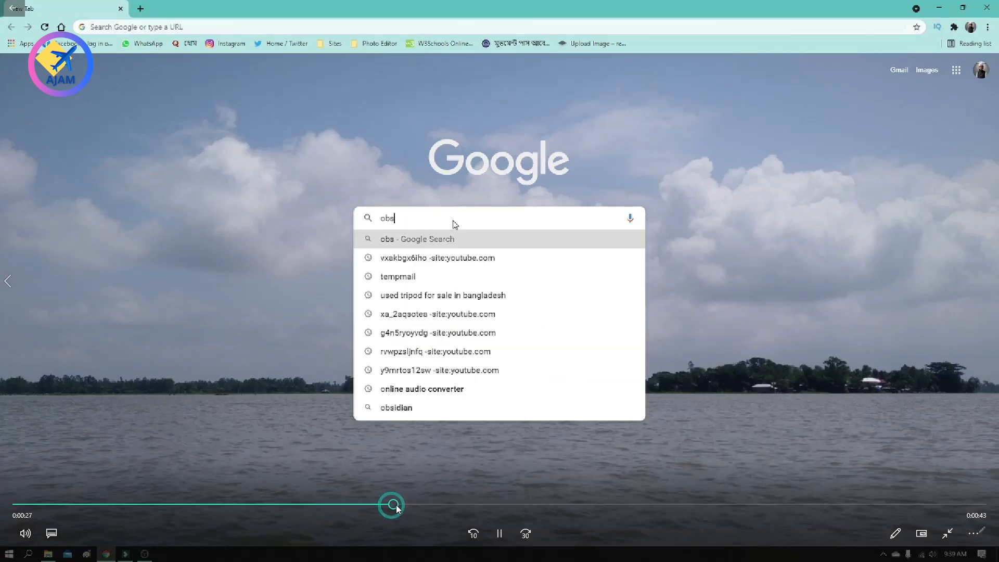
pyautogui.click(524, 504)
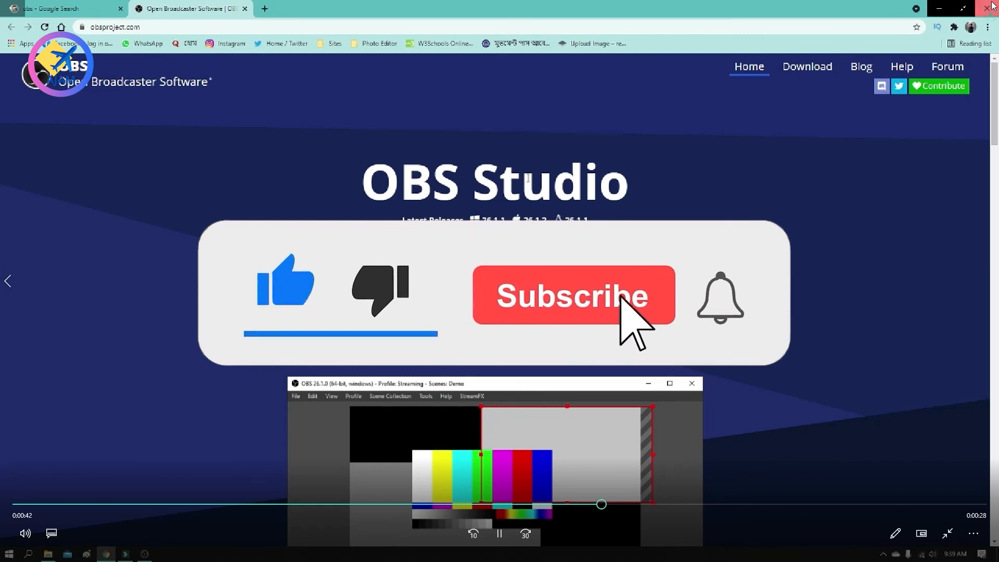
pyautogui.click(992, 6)
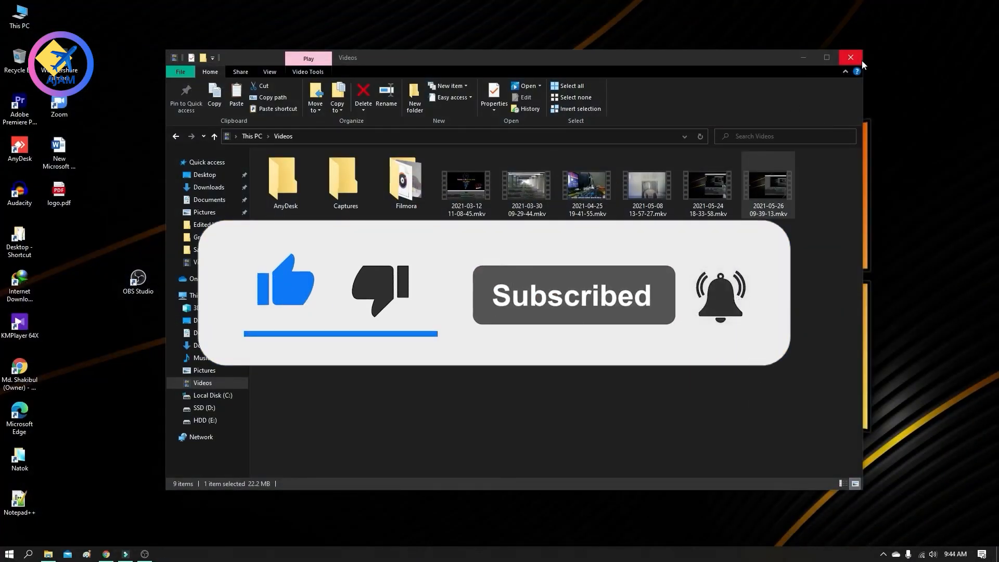
pyautogui.click(860, 60)
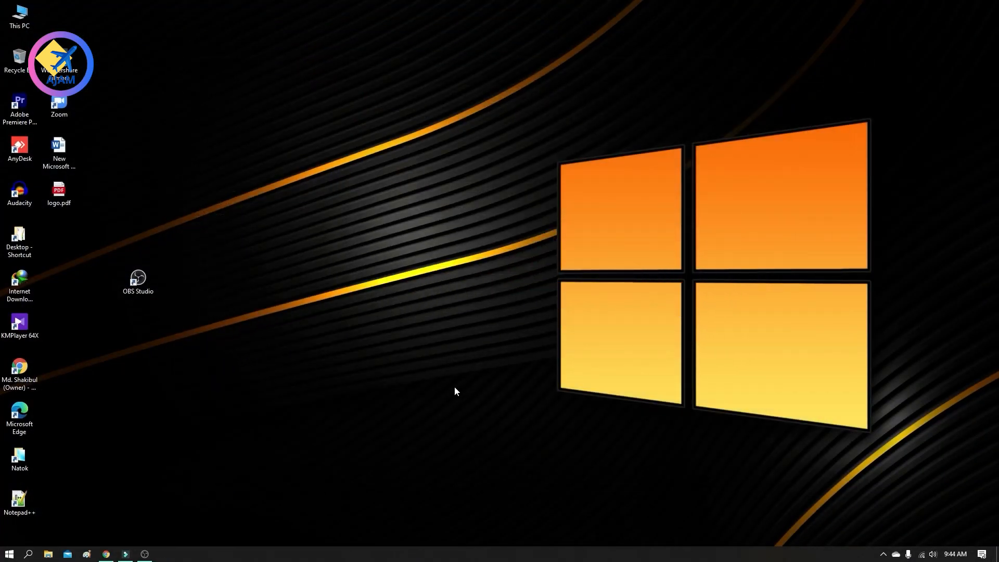